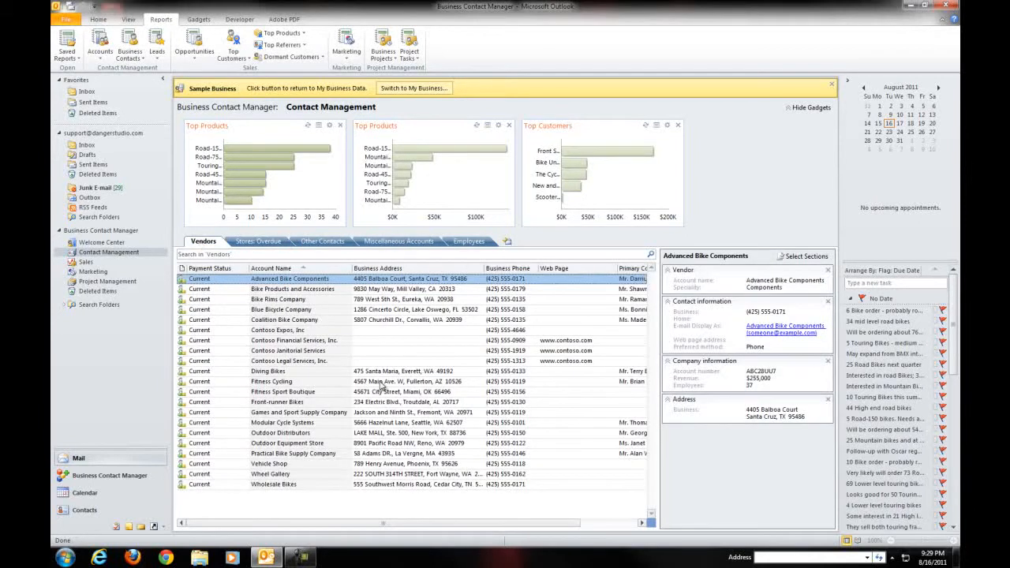
- Examine the details of several vendor accounts in the Vendors list, including Fitness Cycling, Contoso Expos, Blue Bicycle Company and Bike Rims Company
{"action": "left_click", "coordinate": [381, 383]}
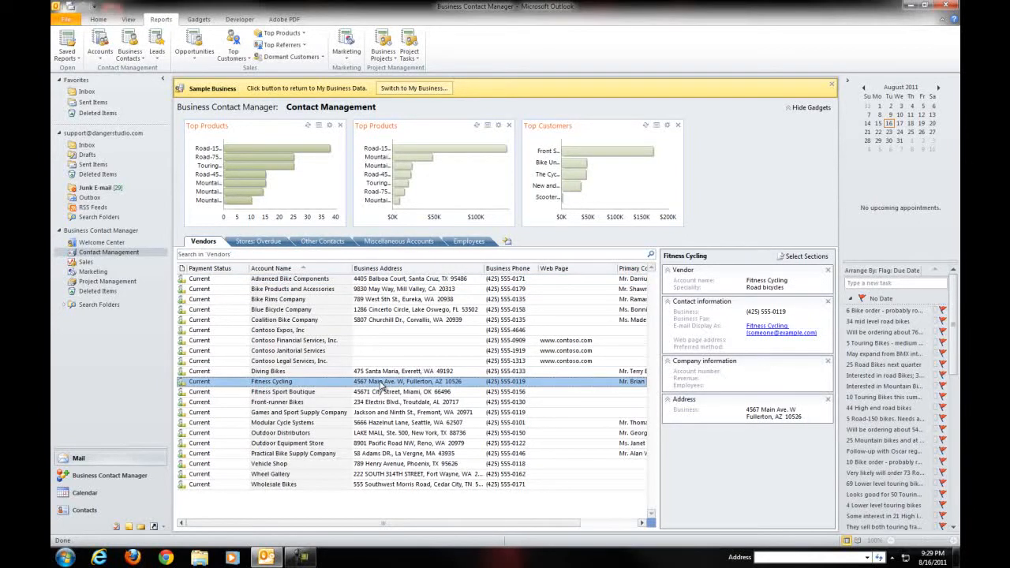
{"action": "left_click", "coordinate": [259, 331]}
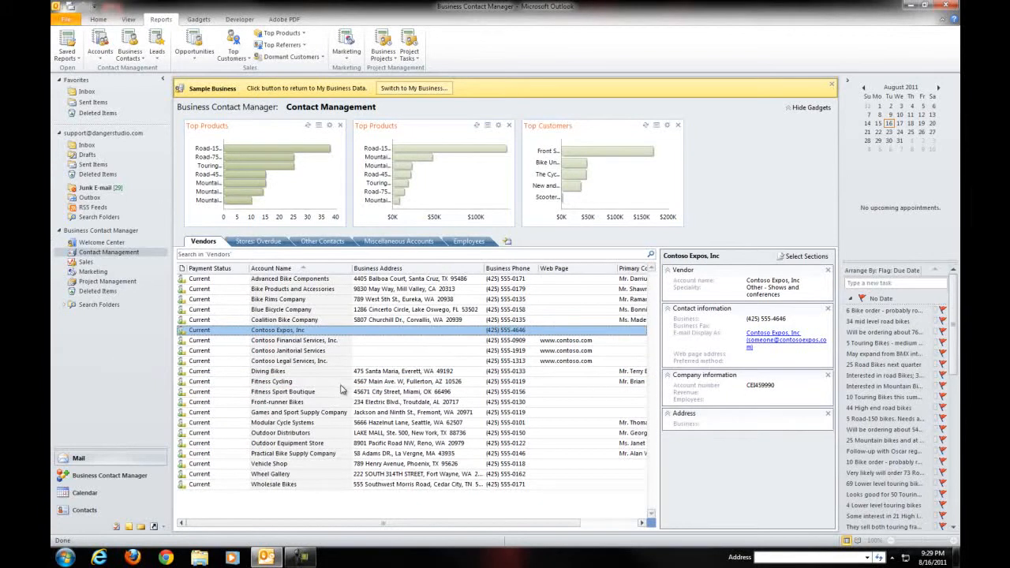
{"action": "left_click", "coordinate": [266, 403]}
{"action": "left_click", "coordinate": [257, 311]}
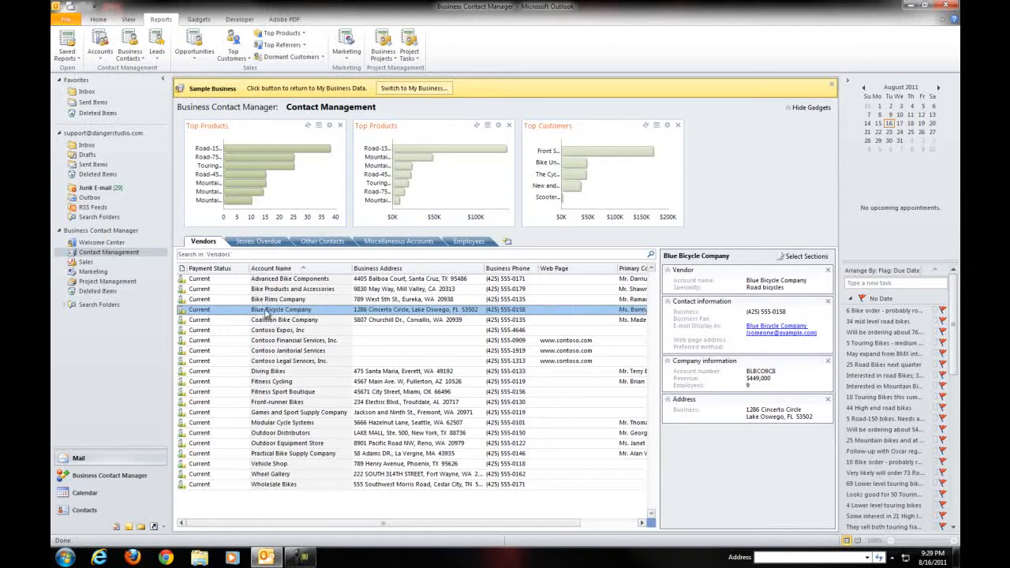
{"action": "left_click", "coordinate": [348, 402]}
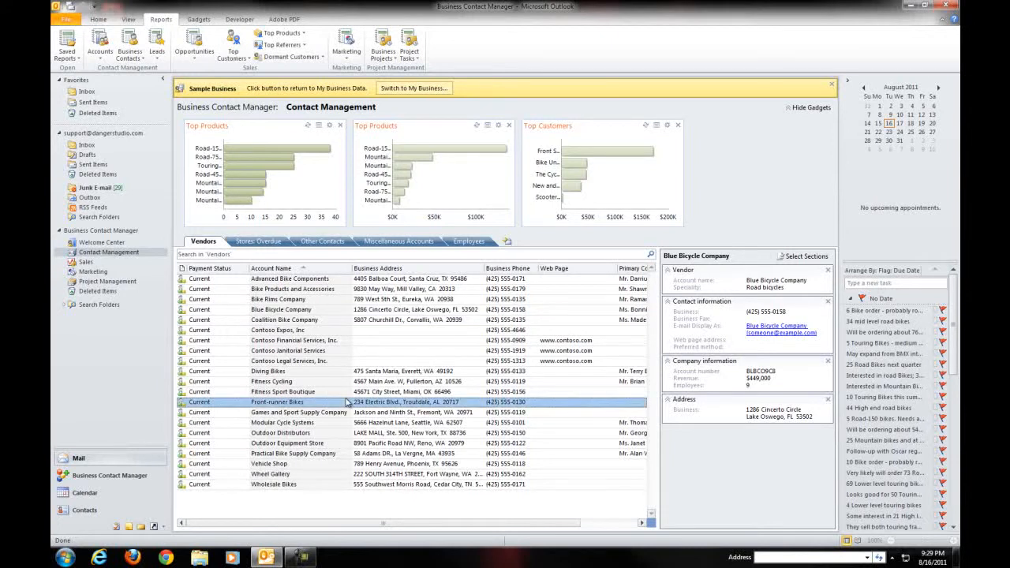
{"action": "left_click", "coordinate": [320, 363]}
{"action": "left_click", "coordinate": [320, 320]}
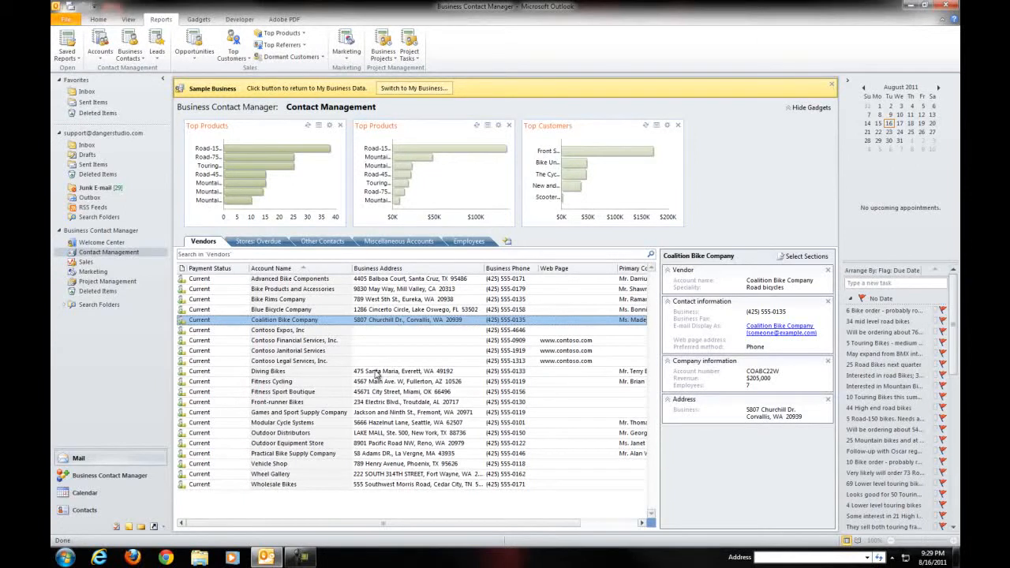
{"action": "left_click", "coordinate": [375, 372]}
{"action": "left_click", "coordinate": [343, 298]}
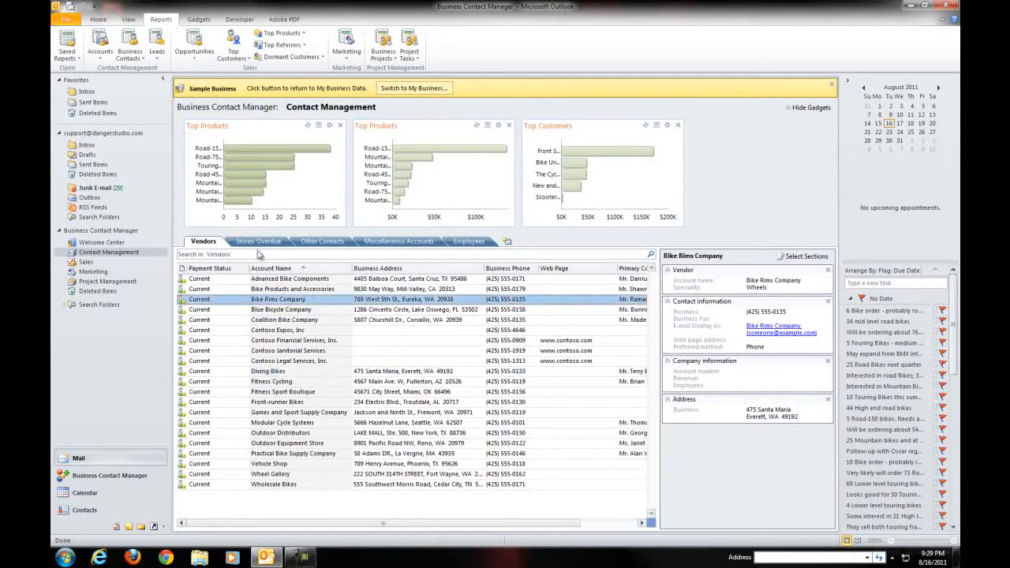
- Look through the Stores: Overdue and Other Contacts lists, and view the Best Bikes account among the overdue stores
{"action": "left_click", "coordinate": [258, 241]}
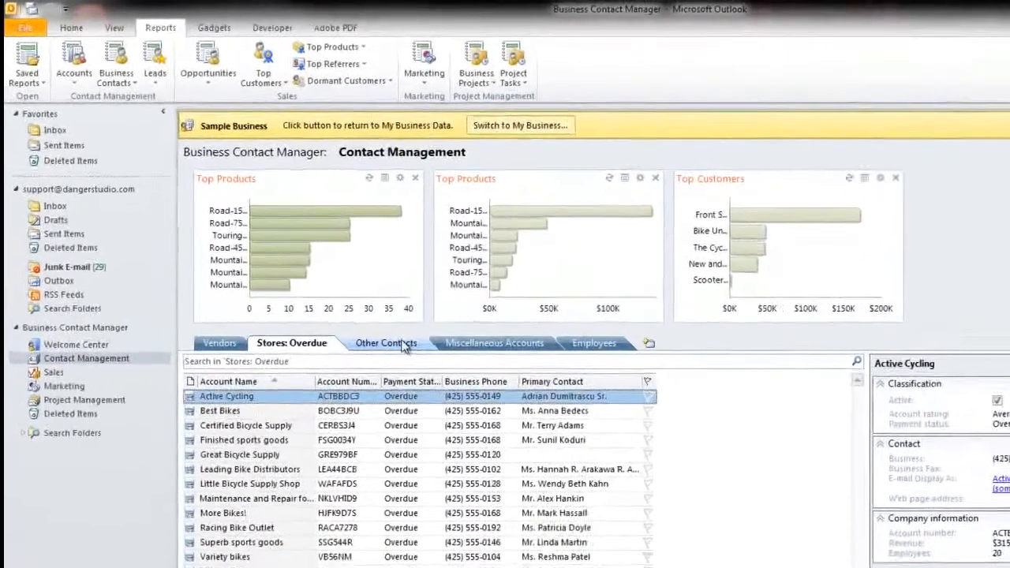
{"action": "left_click", "coordinate": [313, 258]}
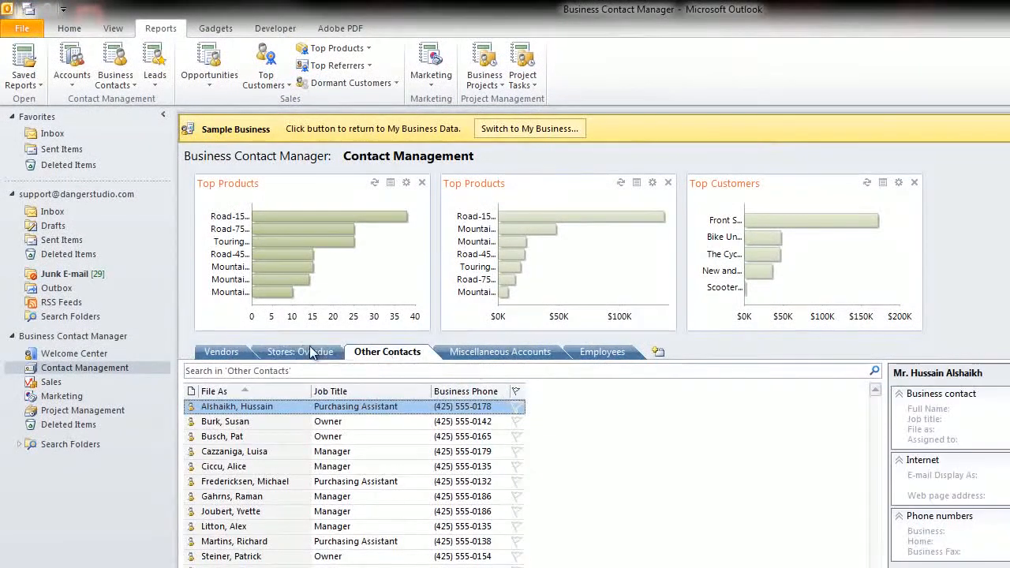
{"action": "left_click", "coordinate": [304, 353]}
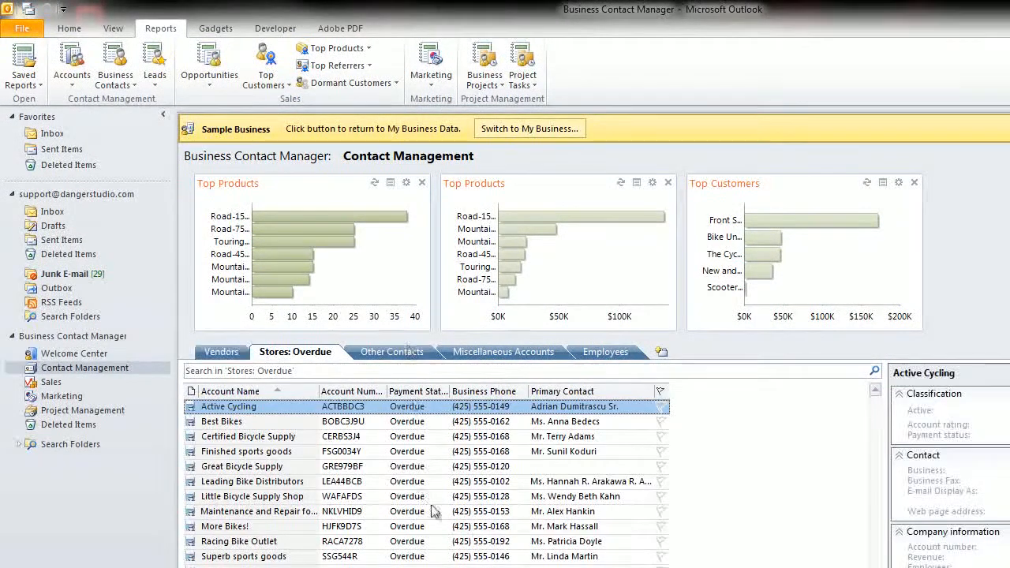
{"action": "left_click", "coordinate": [350, 511]}
{"action": "left_click", "coordinate": [229, 421]}
{"action": "left_click", "coordinate": [69, 368]}
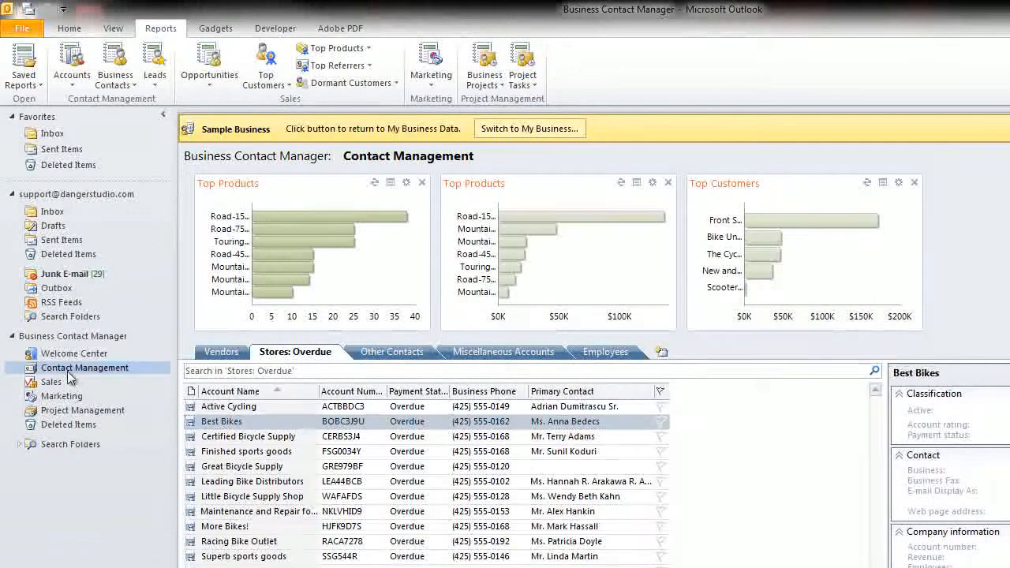
{"action": "left_click", "coordinate": [73, 29]}
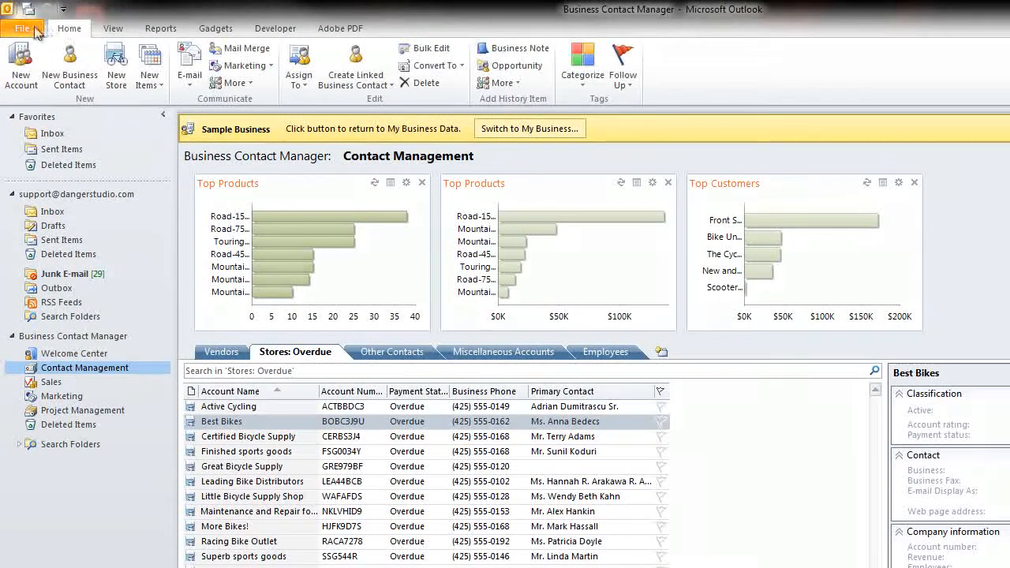
{"action": "left_click", "coordinate": [30, 29]}
{"action": "left_click", "coordinate": [110, 29]}
{"action": "left_click", "coordinate": [167, 33]}
{"action": "left_click", "coordinate": [208, 32]}
{"action": "left_click", "coordinate": [265, 30]}
- Generate the Quick Business Contacts List report
{"action": "left_click", "coordinate": [168, 30]}
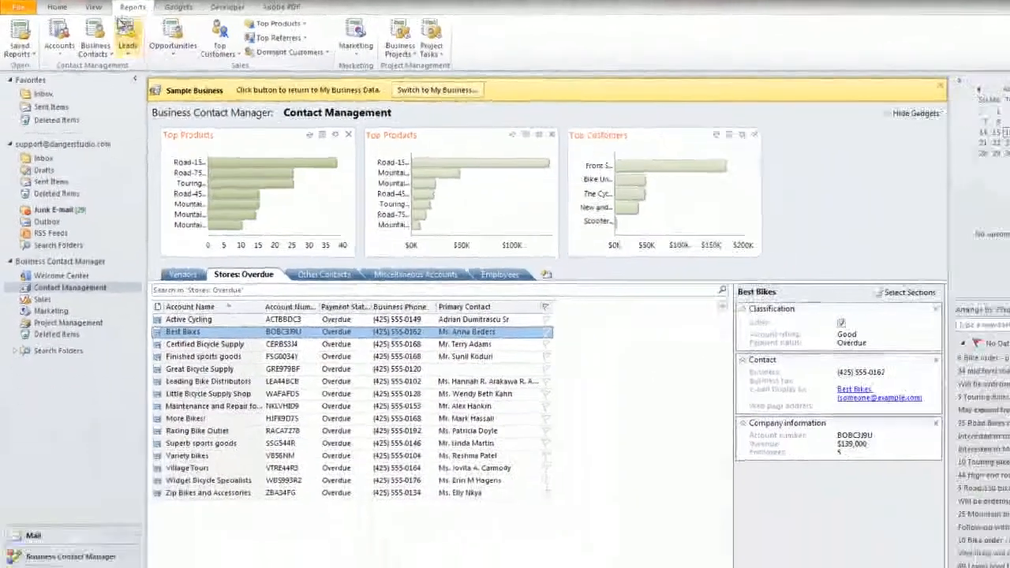
{"action": "left_click", "coordinate": [114, 82]}
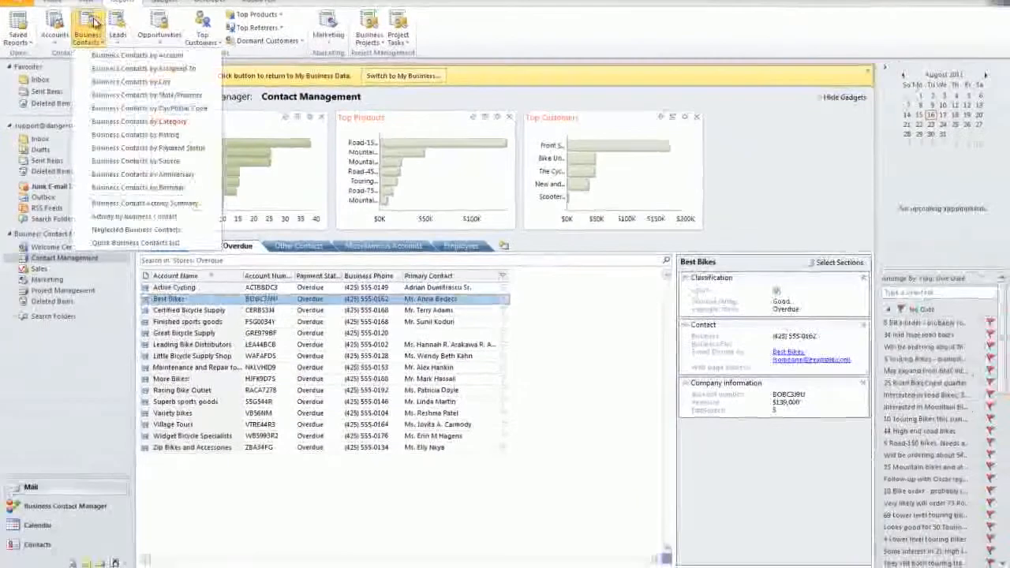
{"action": "left_click", "coordinate": [134, 243]}
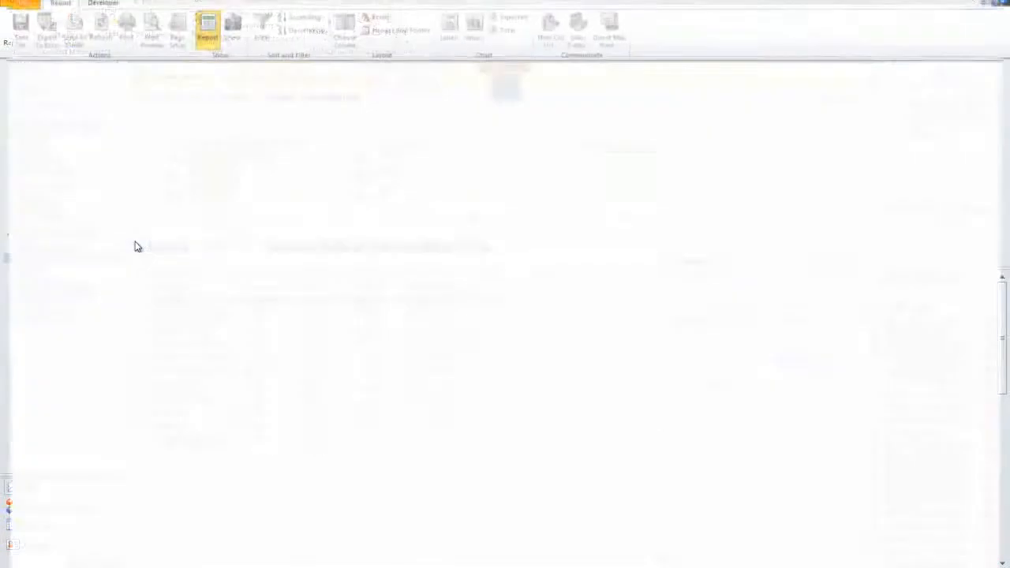
- Examine the contacts and their address states throughout the report, and select the contact in Dallas, FL
{"action": "scroll", "coordinate": [276, 281], "scroll_direction": "down", "scroll_amount": 8}
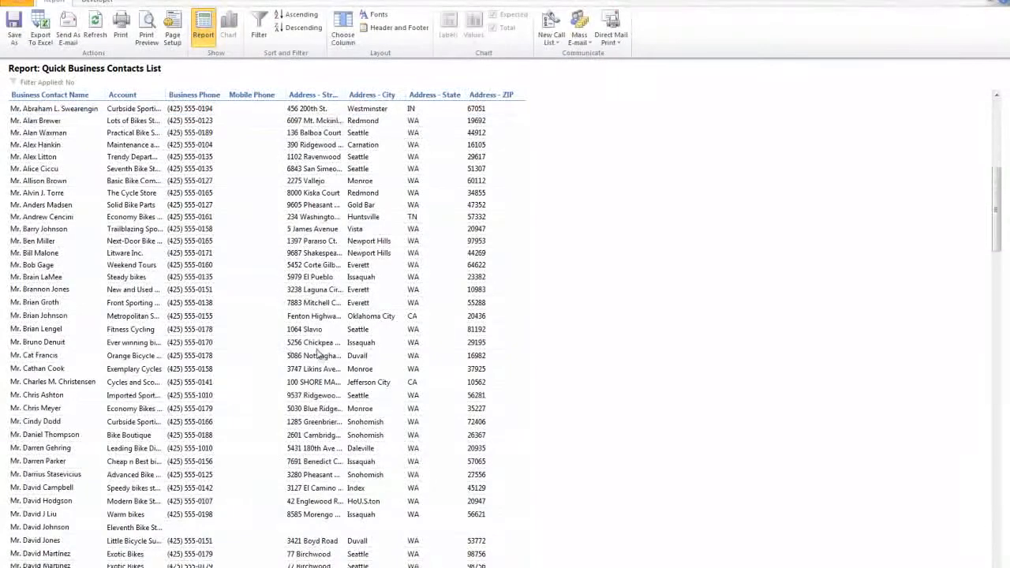
{"action": "scroll", "coordinate": [140, 164], "scroll_direction": "up", "scroll_amount": 8}
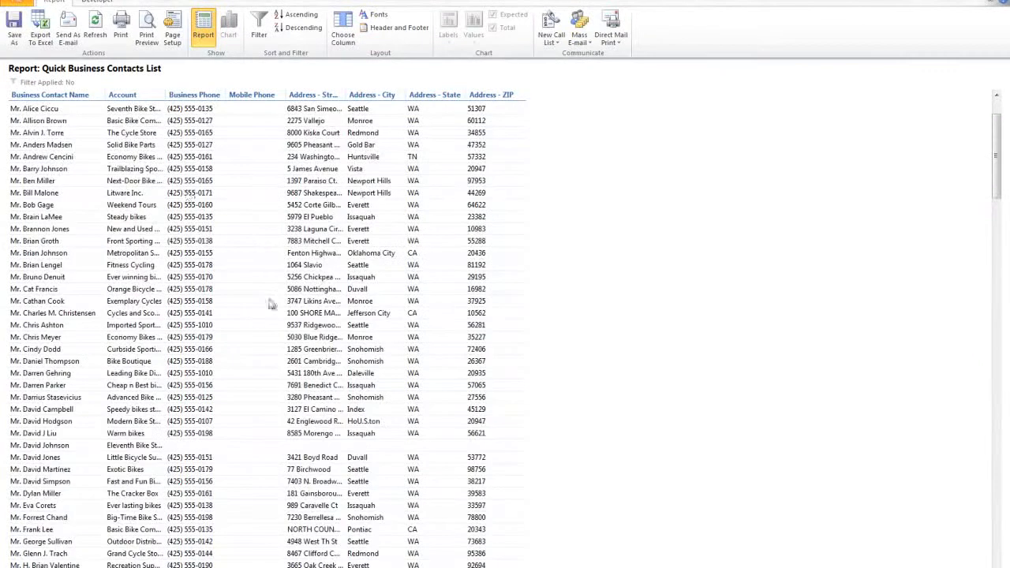
{"action": "scroll", "coordinate": [415, 363], "scroll_direction": "down", "scroll_amount": 5}
{"action": "scroll", "coordinate": [347, 416], "scroll_direction": "down", "scroll_amount": 12}
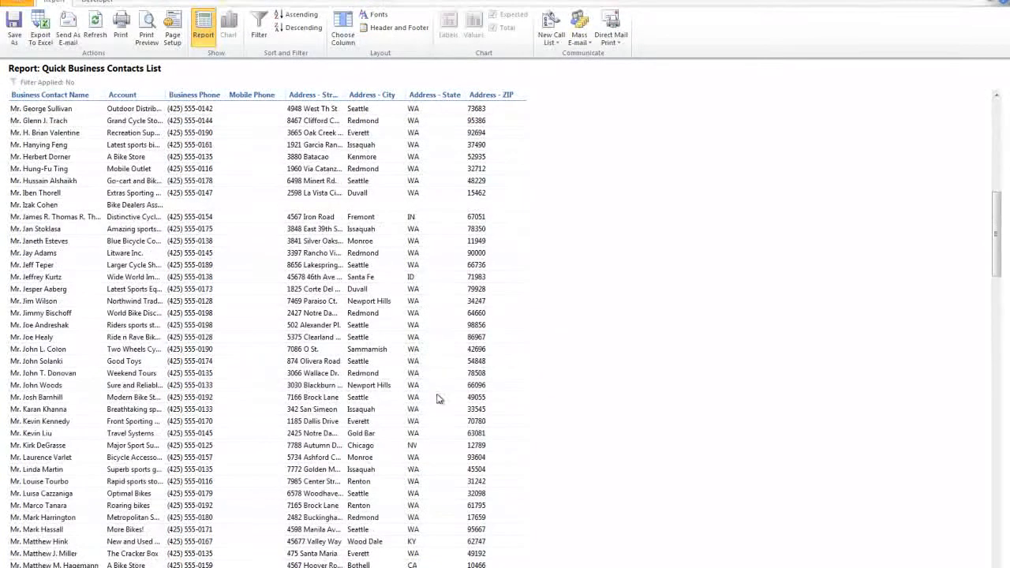
{"action": "scroll", "coordinate": [398, 420], "scroll_direction": "down", "scroll_amount": 10}
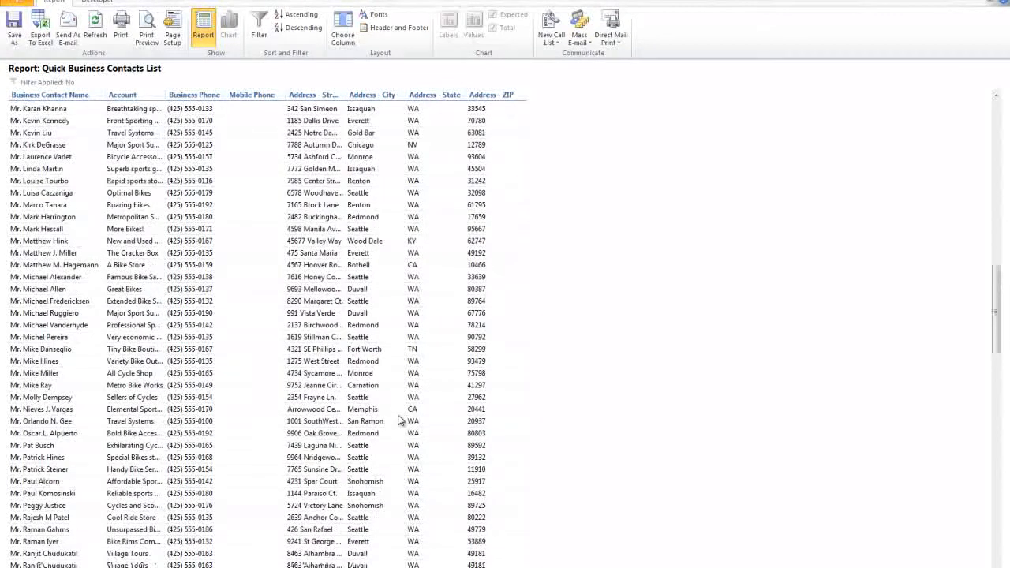
{"action": "scroll", "coordinate": [398, 420], "scroll_direction": "down", "scroll_amount": 5}
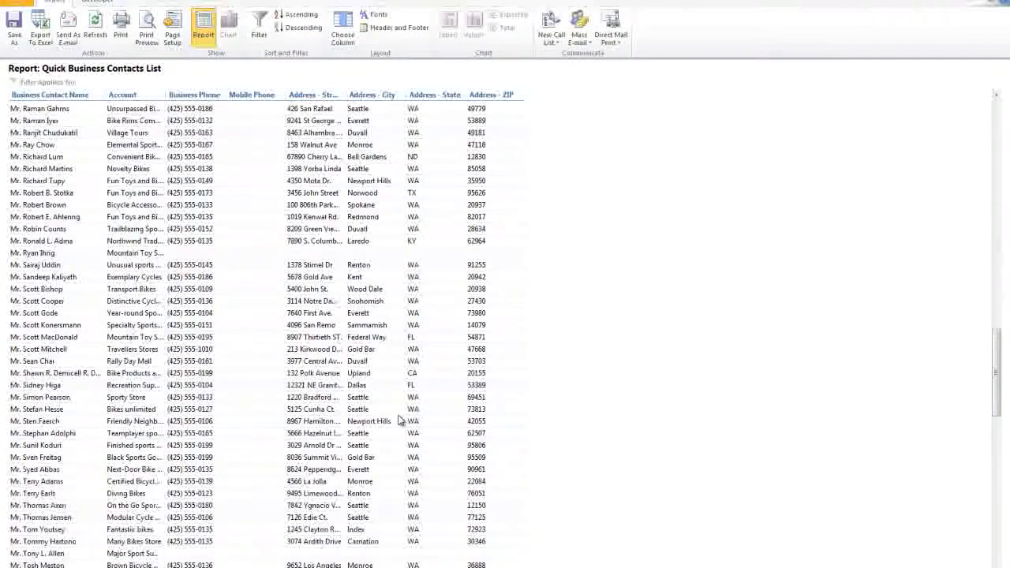
{"action": "left_click_drag", "start_coordinate": [996, 332], "coordinate": [417, 95]}
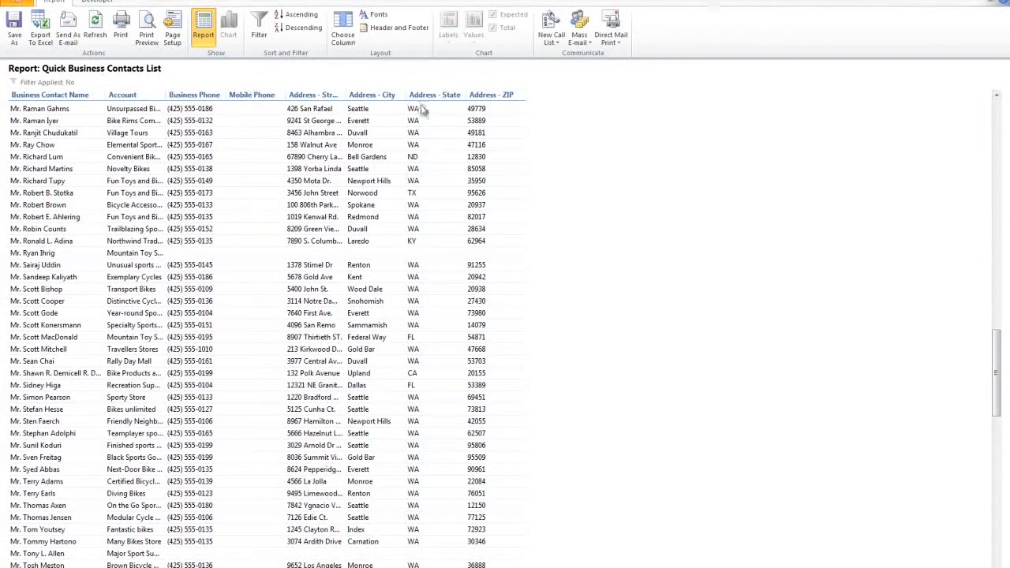
{"action": "left_click", "coordinate": [421, 360]}
{"action": "scroll", "coordinate": [420, 360], "scroll_direction": "down", "scroll_amount": 1}
{"action": "left_click", "coordinate": [414, 350]}
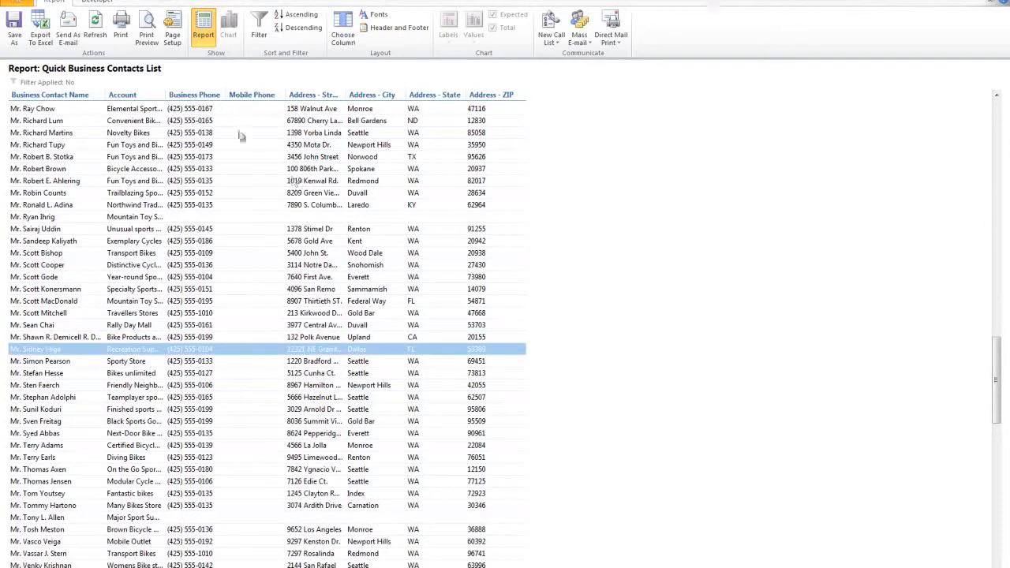
- Start an advanced filter for the report and choose Business State/Province as the field of its first condition
{"action": "left_click", "coordinate": [261, 37]}
{"action": "left_click", "coordinate": [361, 163]}
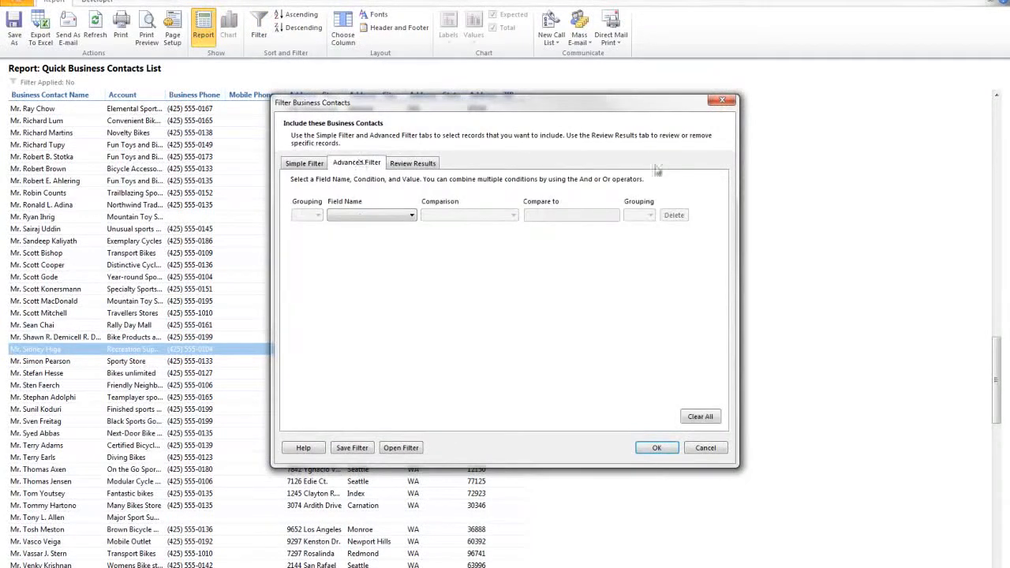
{"action": "left_click", "coordinate": [410, 215]}
{"action": "scroll", "coordinate": [379, 395], "scroll_direction": "down", "scroll_amount": 6}
{"action": "scroll", "coordinate": [379, 426], "scroll_direction": "down", "scroll_amount": 1}
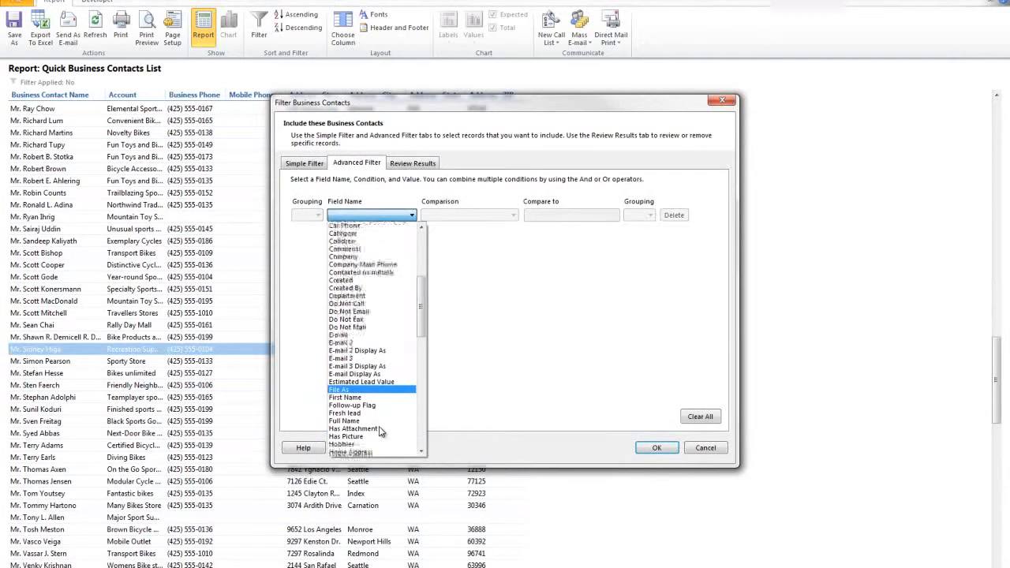
{"action": "scroll", "coordinate": [380, 429], "scroll_direction": "down", "scroll_amount": 10}
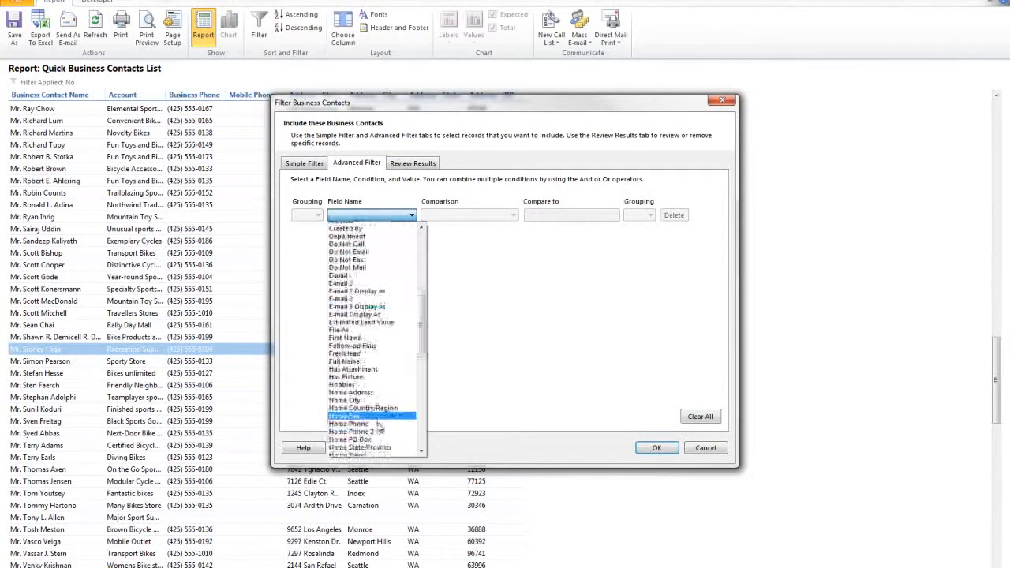
{"action": "scroll", "coordinate": [380, 426], "scroll_direction": "down", "scroll_amount": 8}
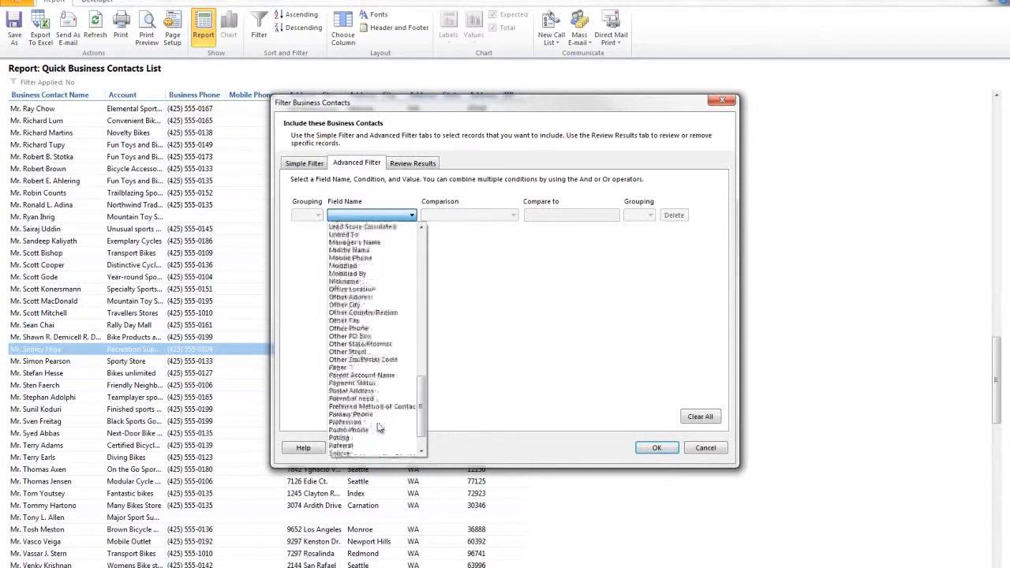
{"action": "scroll", "coordinate": [394, 424], "scroll_direction": "down", "scroll_amount": 1}
{"action": "left_click_drag", "start_coordinate": [421, 423], "coordinate": [422, 226]}
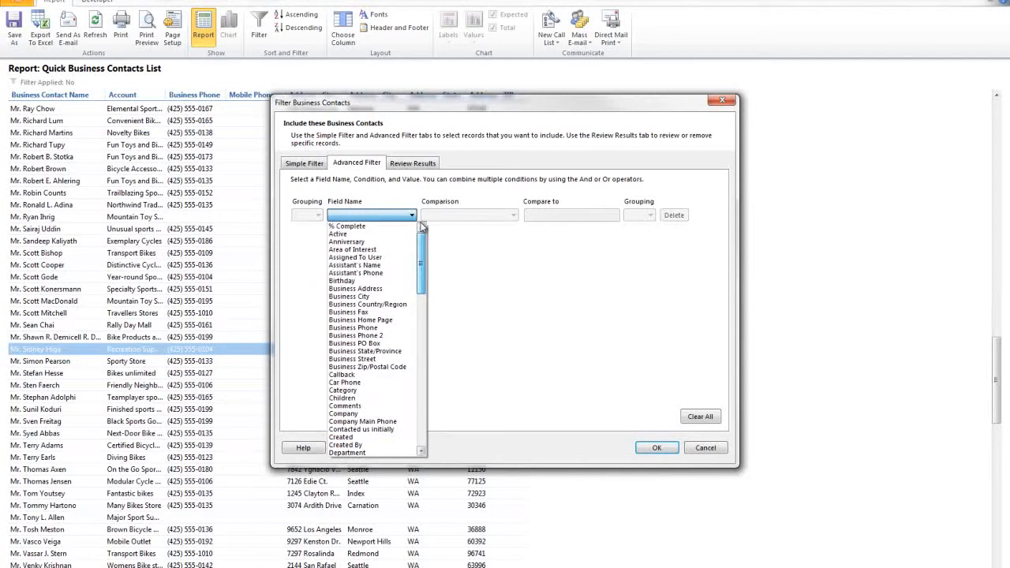
{"action": "left_click", "coordinate": [367, 351]}
- Complete the state condition with the comparison Equals and the value FL, keep the And operator, and apply the filter
{"action": "left_click", "coordinate": [466, 215]}
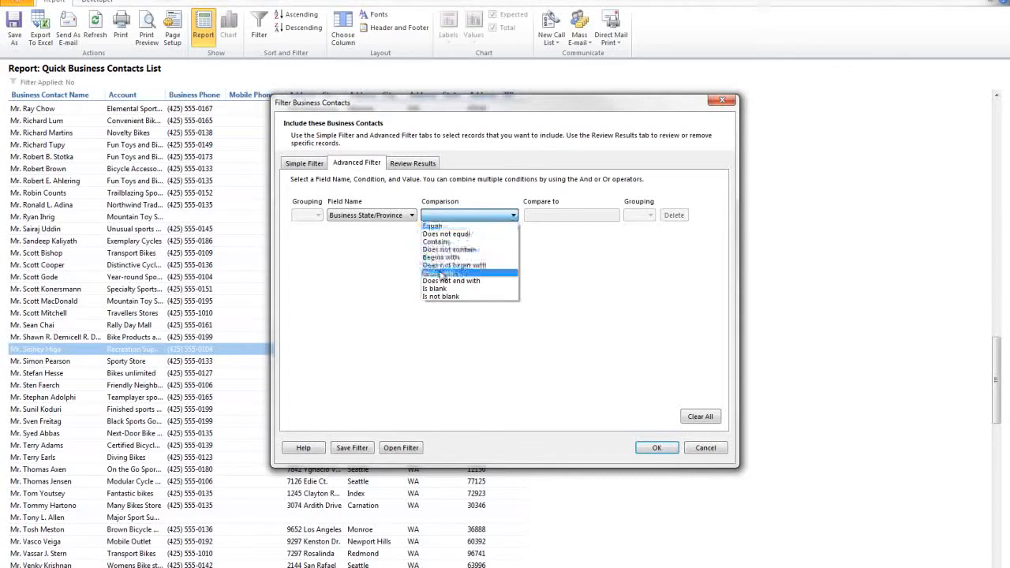
{"action": "left_click", "coordinate": [442, 227]}
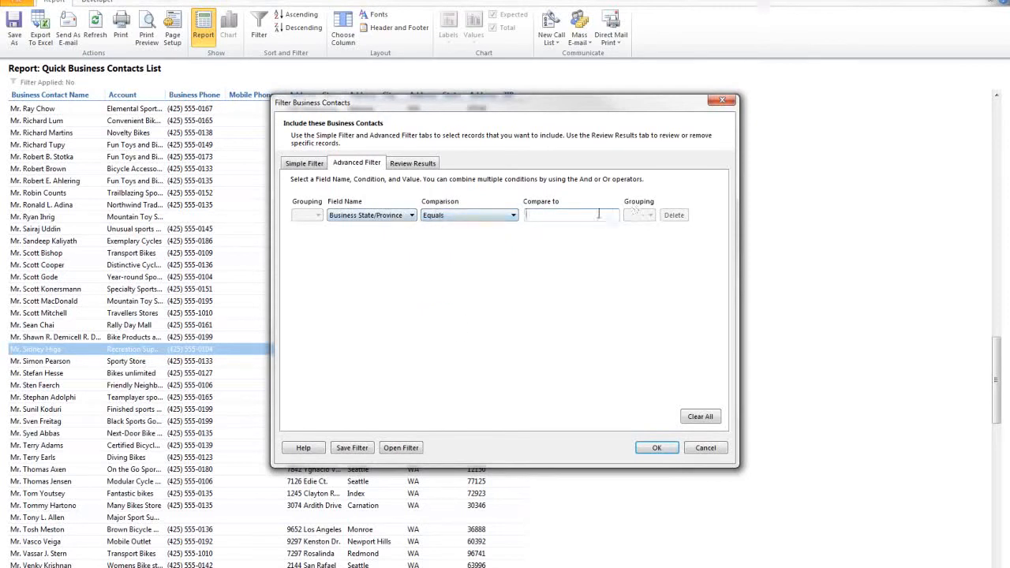
{"action": "type", "text": "FL"}
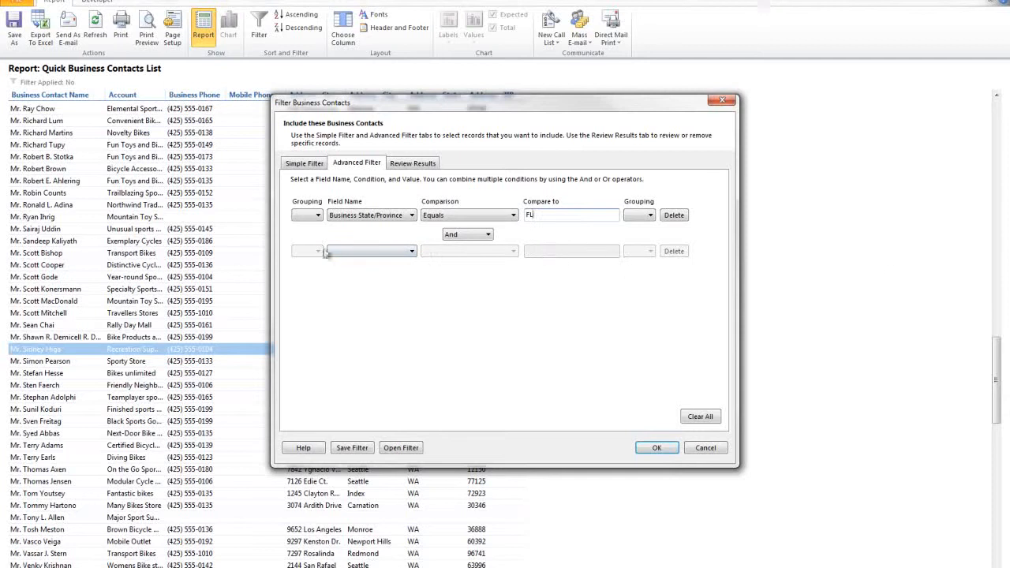
{"action": "left_click", "coordinate": [461, 235]}
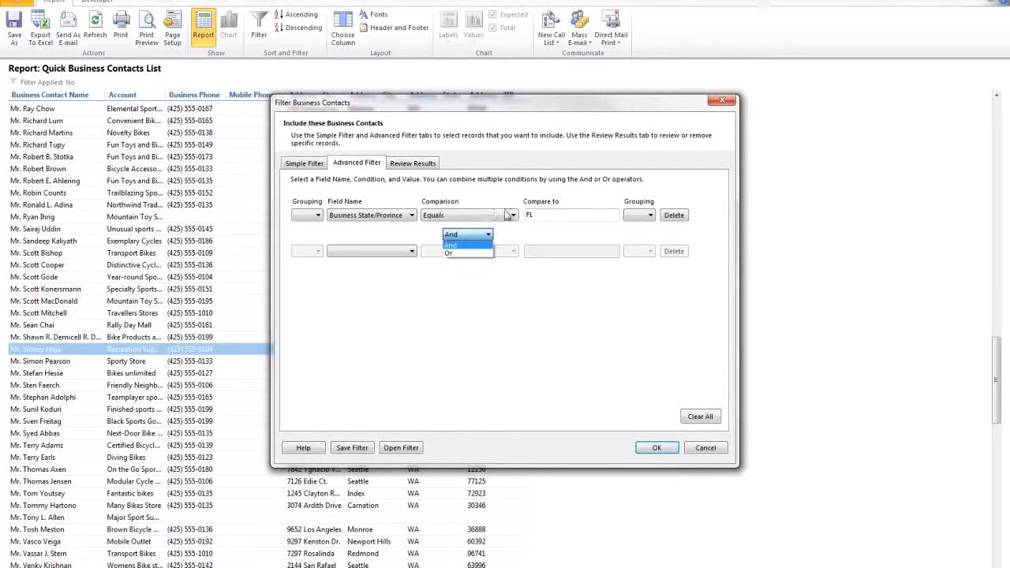
{"action": "left_click", "coordinate": [470, 246]}
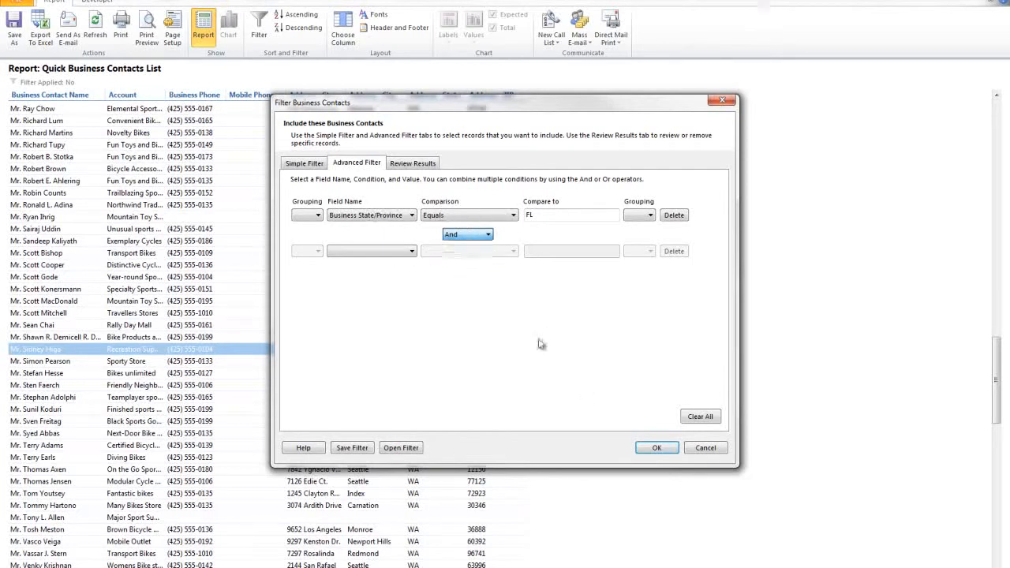
{"action": "left_click", "coordinate": [660, 447]}
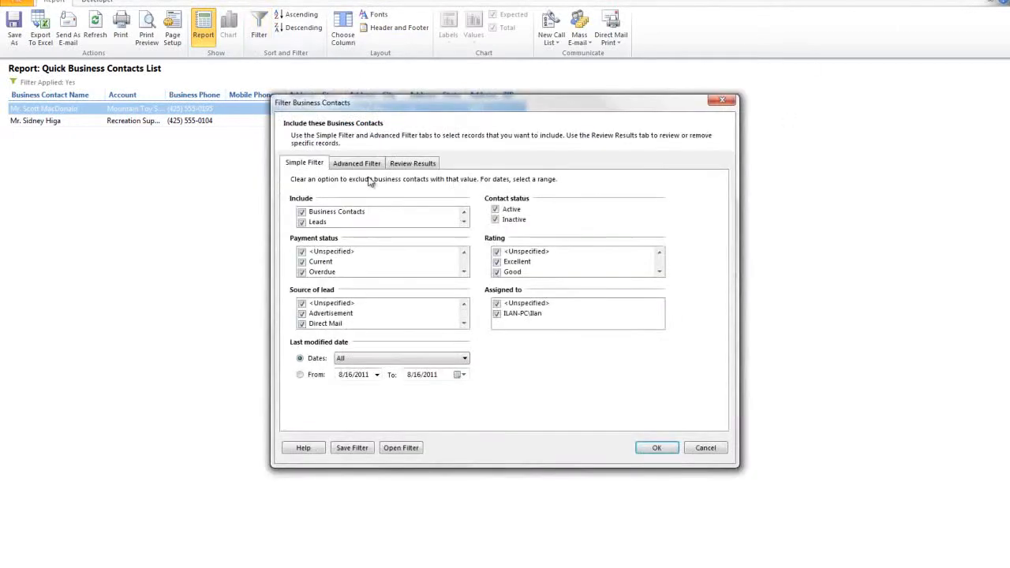
- Change the advanced filter's condition to Business Zip/Postal Code Begins with 5 and apply it to the report
{"action": "left_click", "coordinate": [363, 164]}
{"action": "left_click", "coordinate": [332, 216]}
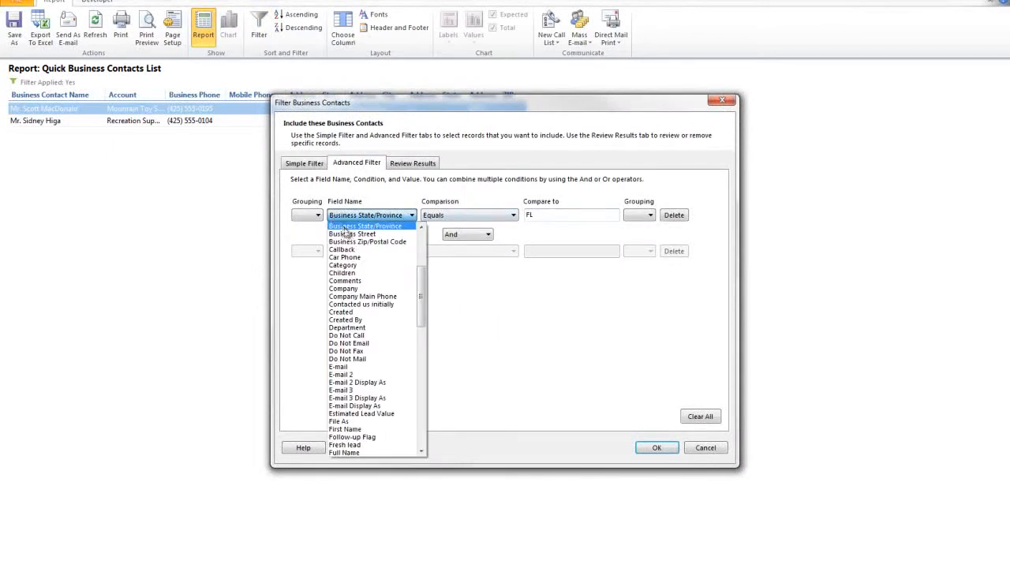
{"action": "left_click", "coordinate": [355, 241]}
{"action": "left_click", "coordinate": [470, 215]}
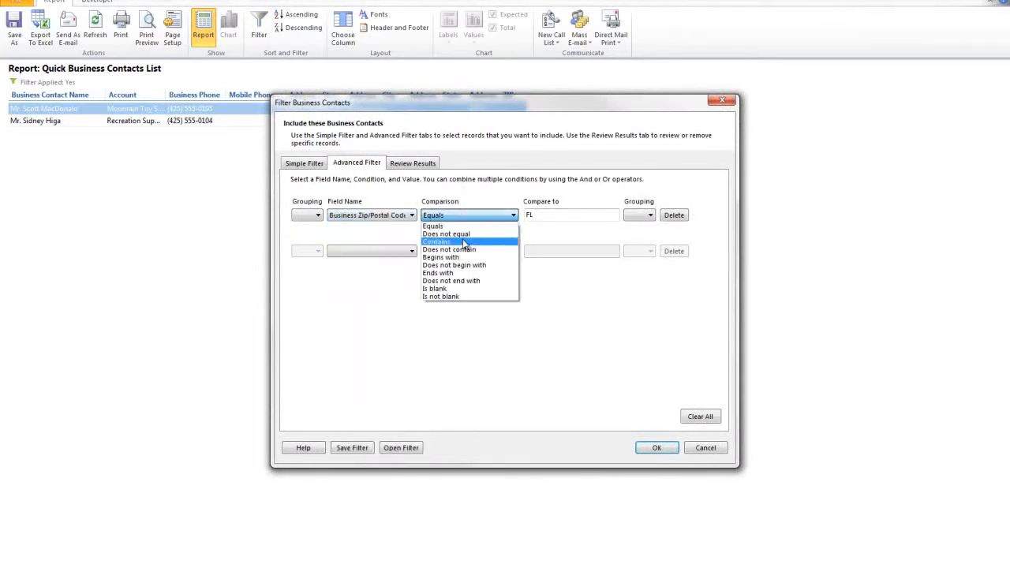
{"action": "left_click", "coordinate": [440, 257]}
{"action": "left_click", "coordinate": [572, 213]}
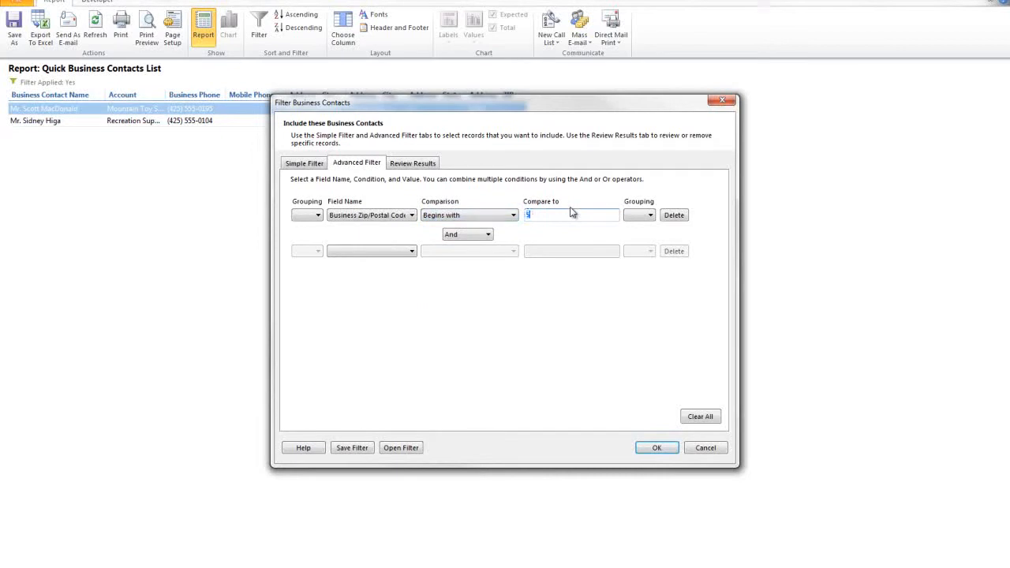
{"action": "left_click", "coordinate": [653, 446]}
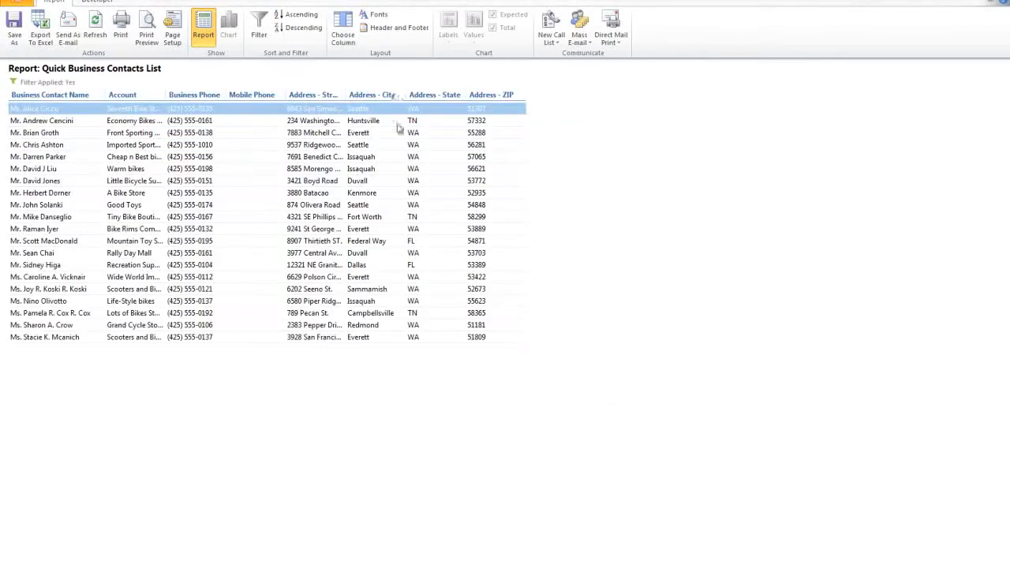
- Sort the report in turn by ZIP, Account, Business Phone, Mobile Phone, street and city, and finish with a sort by ZIP
{"action": "left_click", "coordinate": [490, 95]}
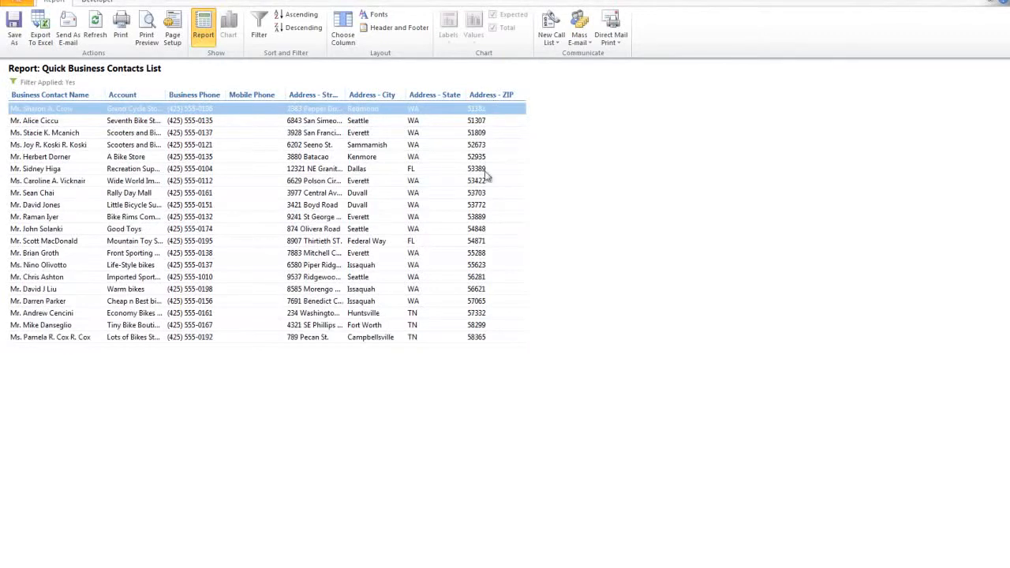
{"action": "left_click", "coordinate": [126, 96]}
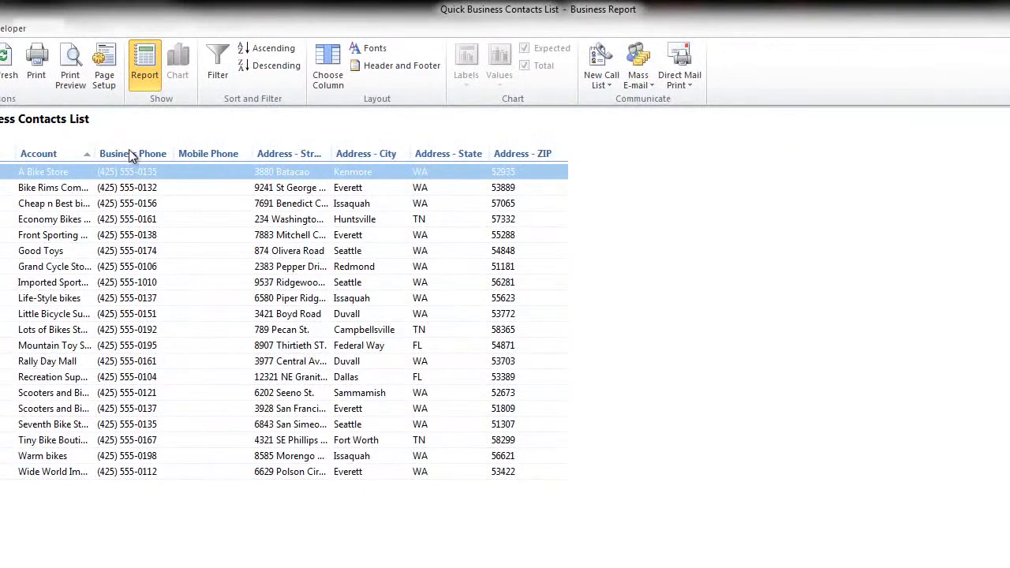
{"action": "left_click", "coordinate": [129, 150]}
{"action": "left_click", "coordinate": [204, 151]}
{"action": "left_click", "coordinate": [274, 151]}
{"action": "left_click", "coordinate": [378, 153]}
{"action": "left_click", "coordinate": [524, 153]}
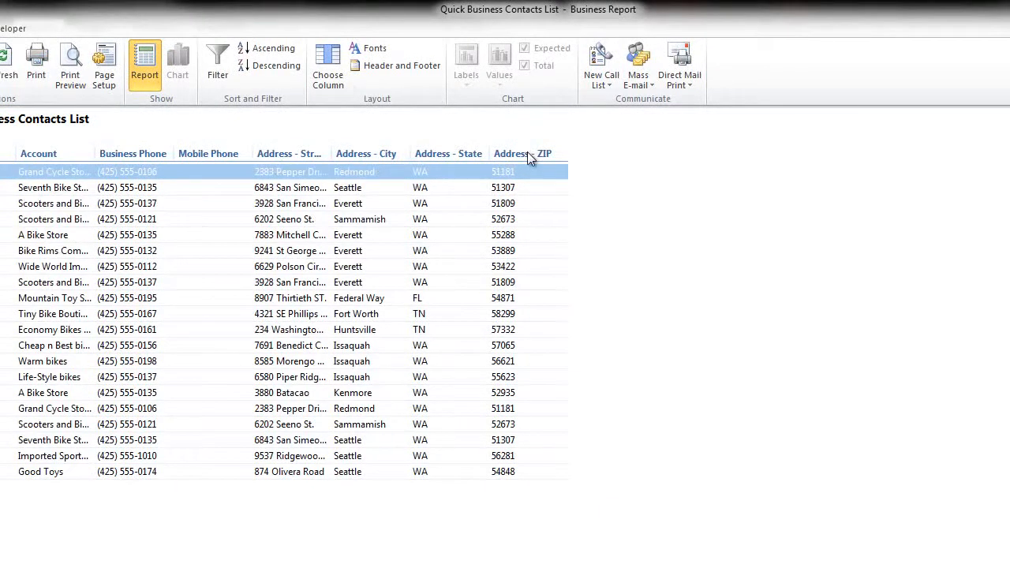
- Add the custom columns Potential need, Referral, Fresh lead, Estimated Lead Value and Contacted us initially to the report
{"action": "left_click", "coordinate": [343, 77]}
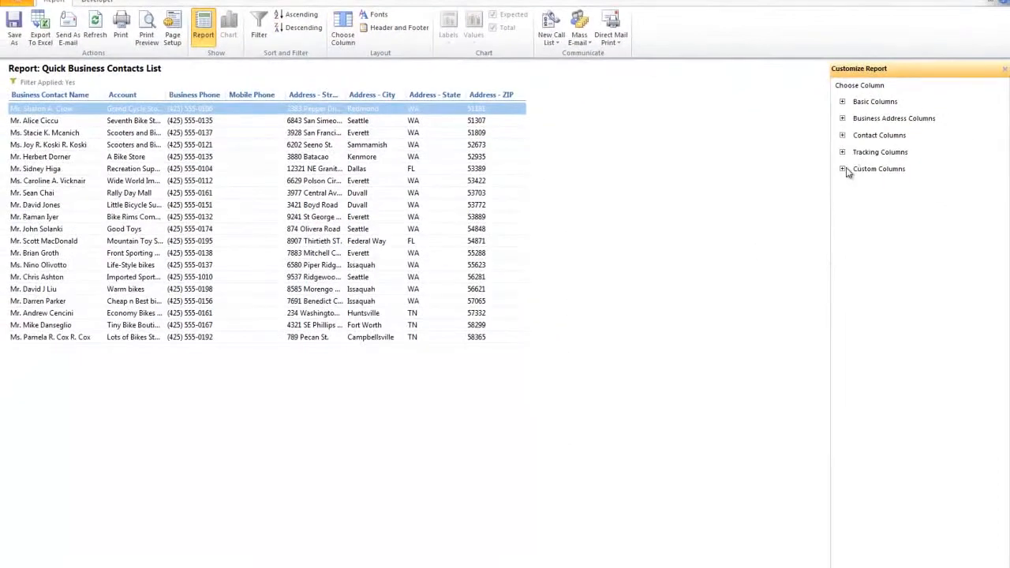
{"action": "left_click", "coordinate": [842, 169]}
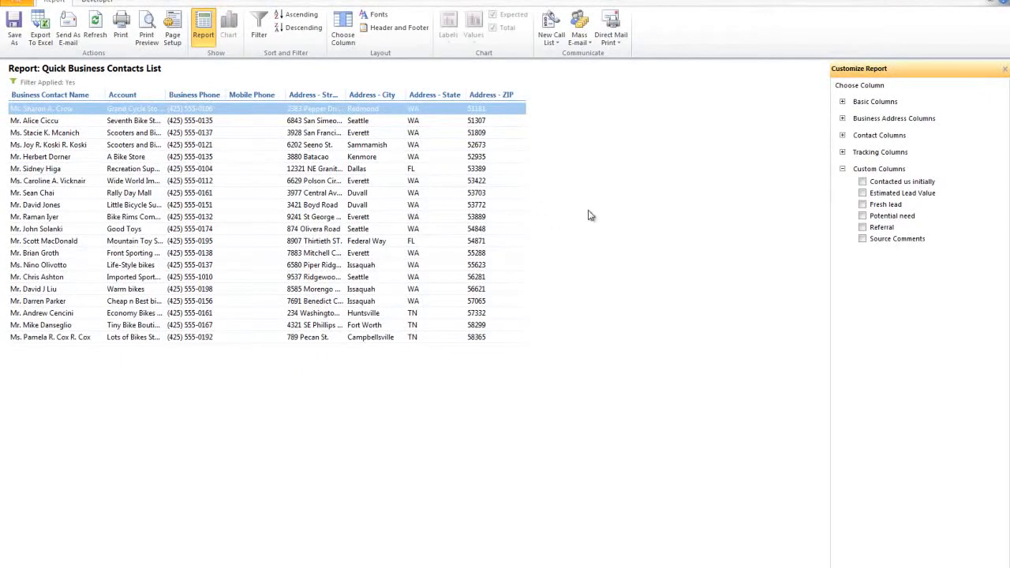
{"action": "left_click", "coordinate": [862, 216]}
{"action": "left_click", "coordinate": [863, 227]}
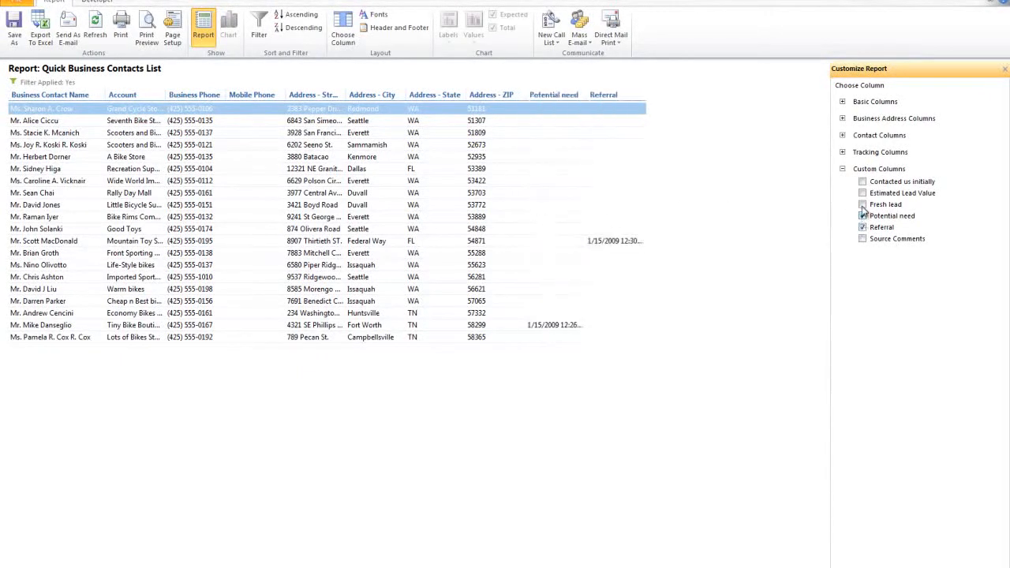
{"action": "left_click", "coordinate": [863, 204]}
{"action": "left_click", "coordinate": [863, 193]}
{"action": "left_click", "coordinate": [862, 182]}
- Remove the Referral, Potential need, Fresh lead, Estimated Lead Value and Contacted us initially columns from the report
{"action": "left_click", "coordinate": [862, 227]}
{"action": "left_click", "coordinate": [862, 216]}
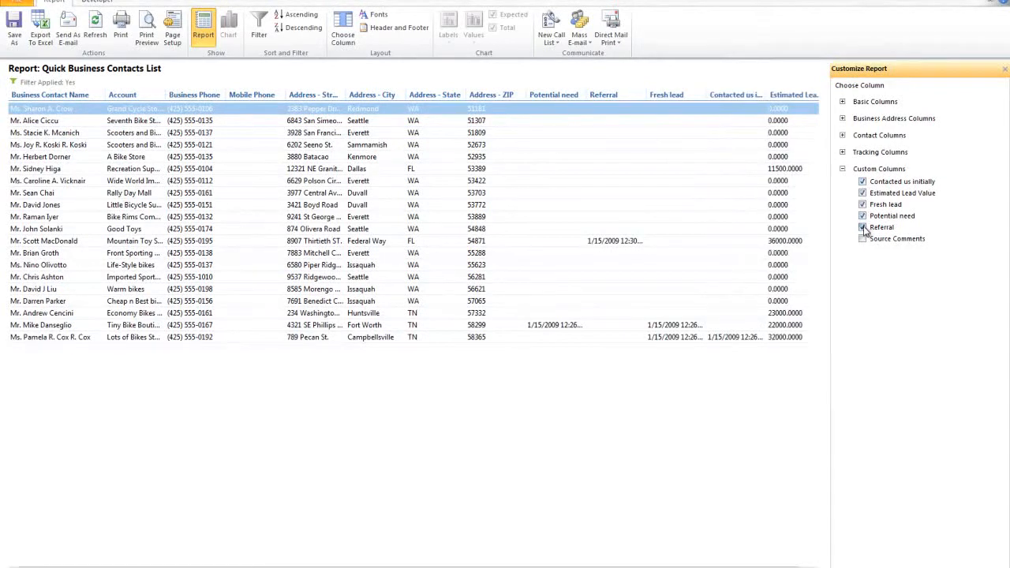
{"action": "left_click", "coordinate": [862, 204]}
{"action": "left_click", "coordinate": [862, 193]}
{"action": "left_click", "coordinate": [862, 181]}
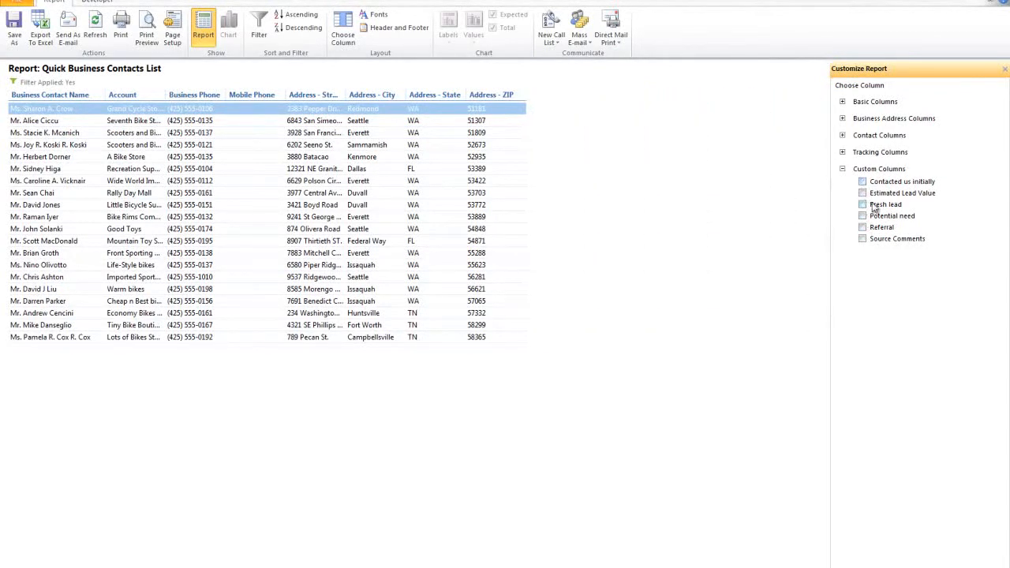
- Move the Mobile Phone column to the end of the report, after Address - ZIP
{"action": "left_click_drag", "start_coordinate": [268, 95], "coordinate": [253, 95]}
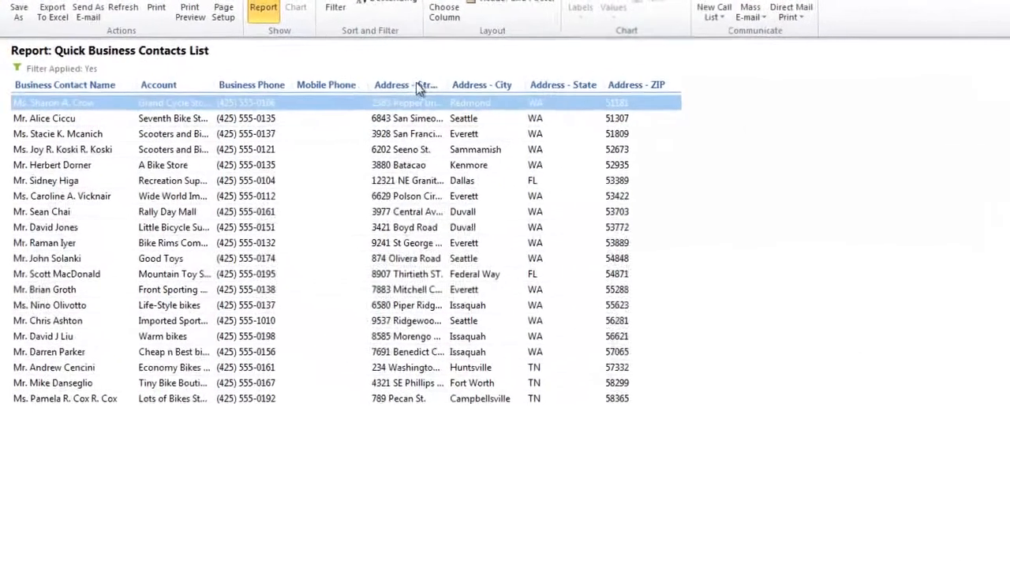
{"action": "left_click_drag", "start_coordinate": [330, 85], "coordinate": [437, 88]}
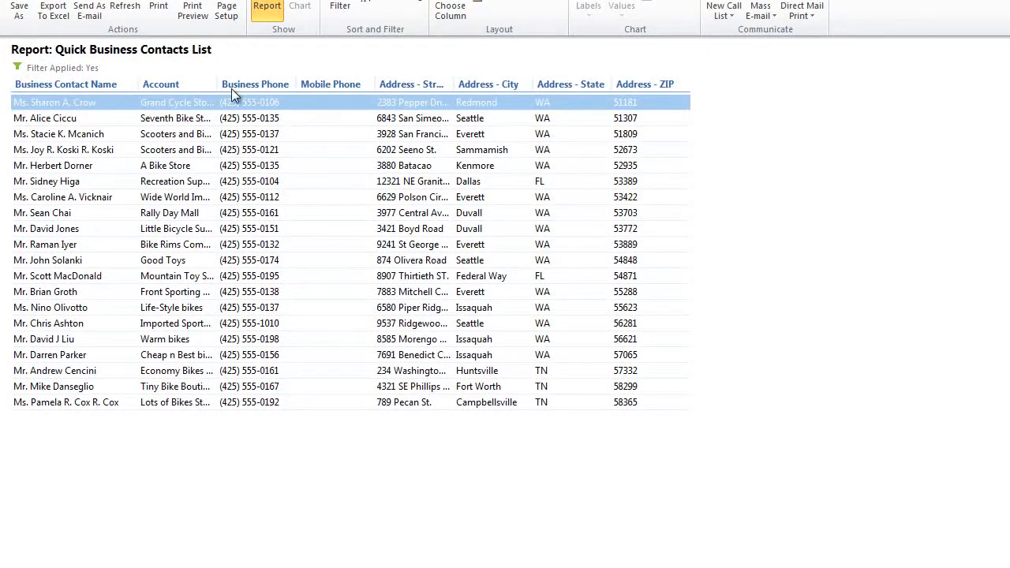
{"action": "left_click_drag", "start_coordinate": [313, 89], "coordinate": [601, 89]}
{"action": "left_click_drag", "start_coordinate": [690, 89], "coordinate": [691, 90]}
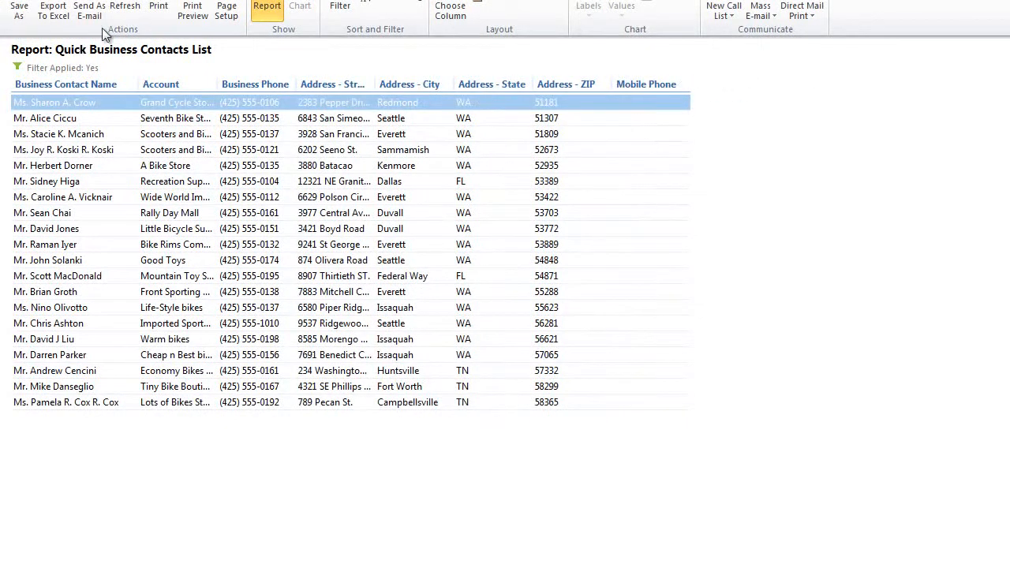
- Export the report to Excel and close the exported workbook without saving it
{"action": "left_click", "coordinate": [53, 11]}
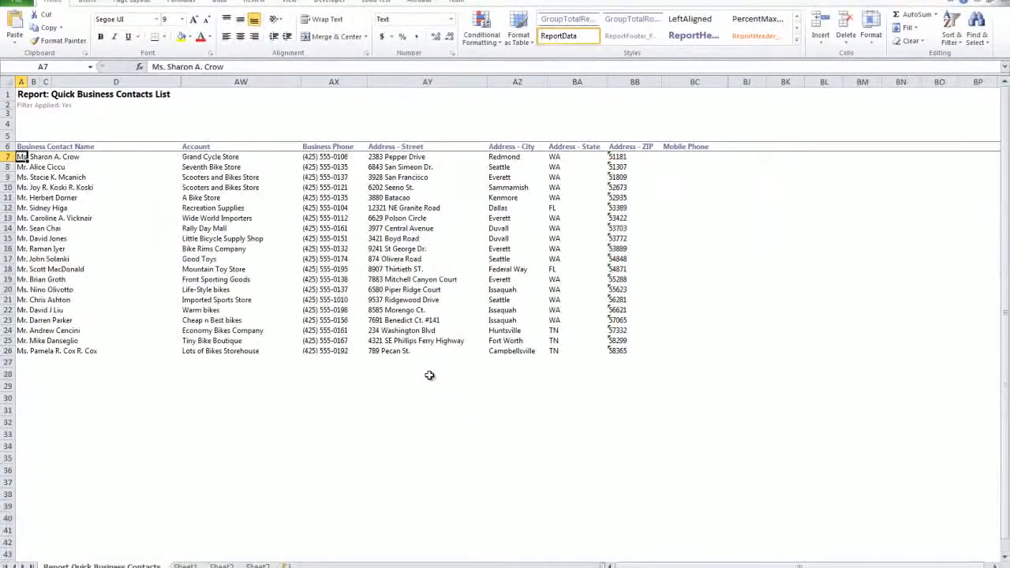
{"action": "left_click", "coordinate": [1001, 1]}
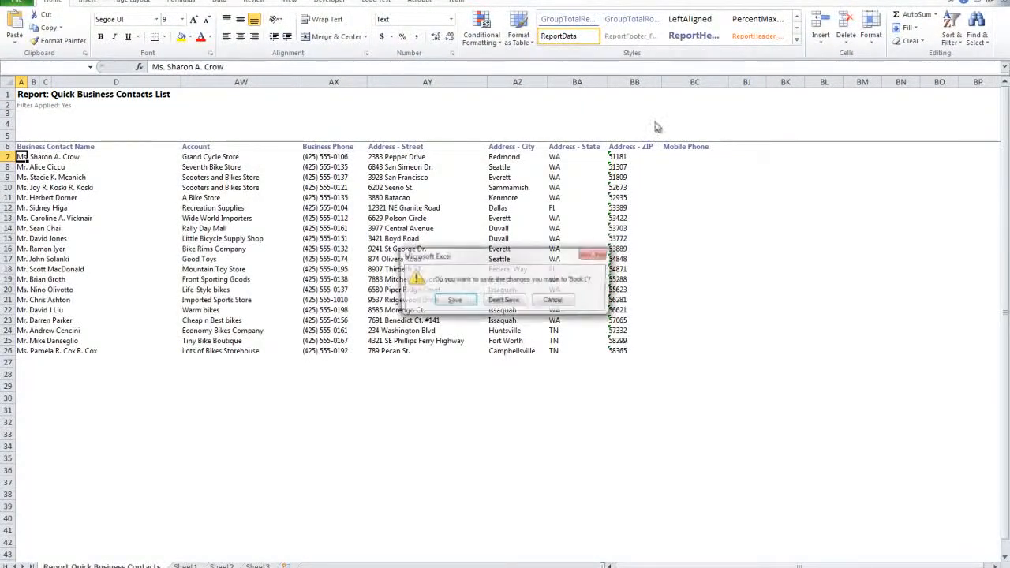
{"action": "left_click", "coordinate": [509, 306]}
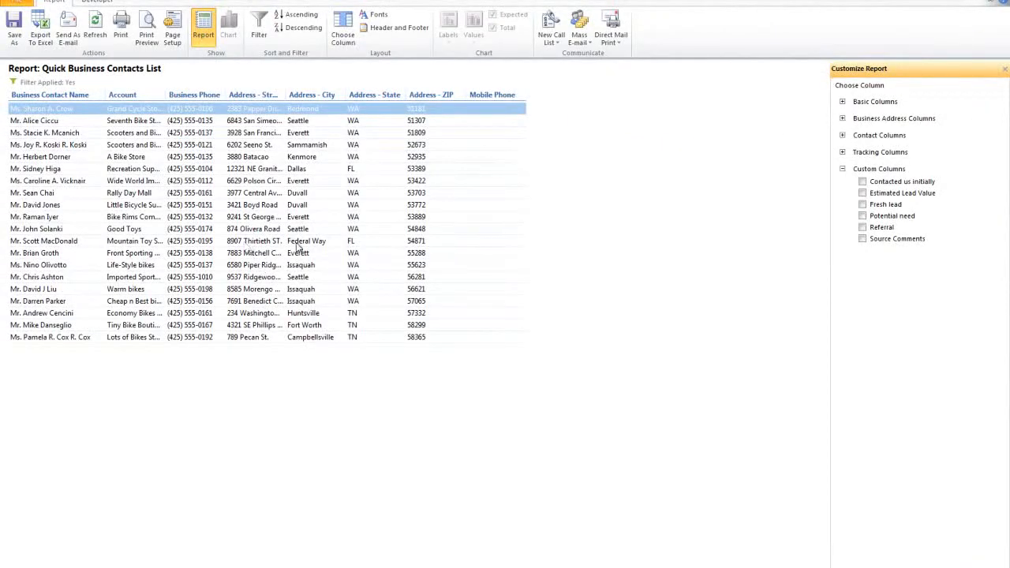
- Open the record of the Good Toys contact from the report, review its phone, account and name fields, and close it
{"action": "left_click", "coordinate": [40, 278]}
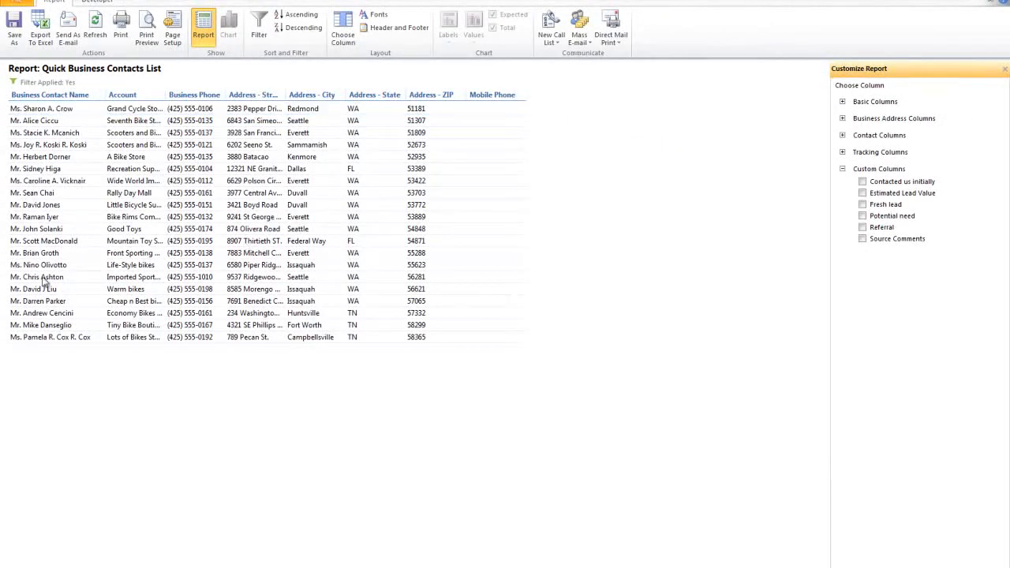
{"action": "left_click", "coordinate": [30, 229]}
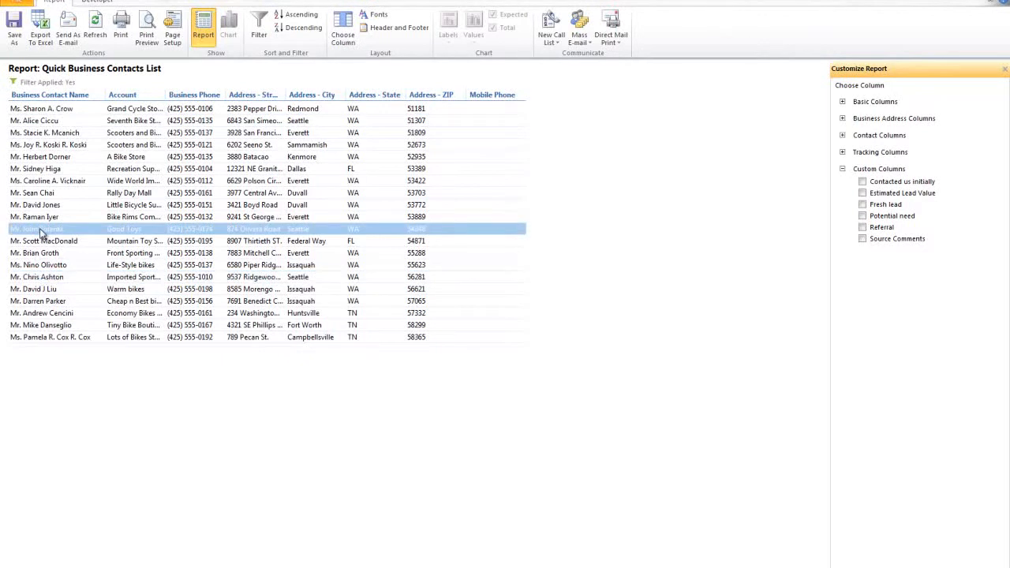
{"action": "double_click", "coordinate": [41, 230]}
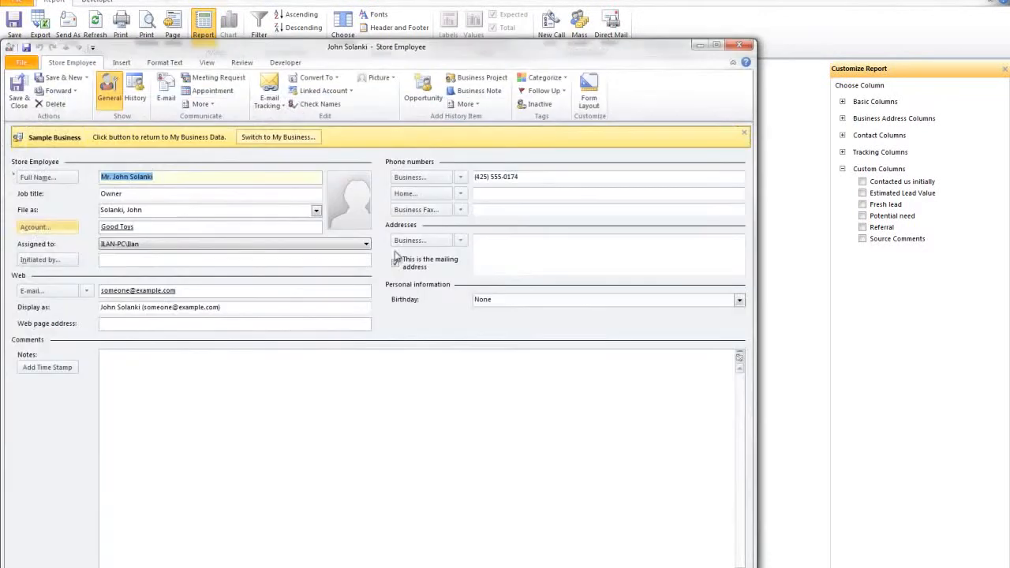
{"action": "left_click", "coordinate": [536, 175]}
{"action": "left_click", "coordinate": [161, 262]}
{"action": "left_click", "coordinate": [148, 229]}
{"action": "left_click", "coordinate": [149, 212]}
{"action": "left_click", "coordinate": [169, 180]}
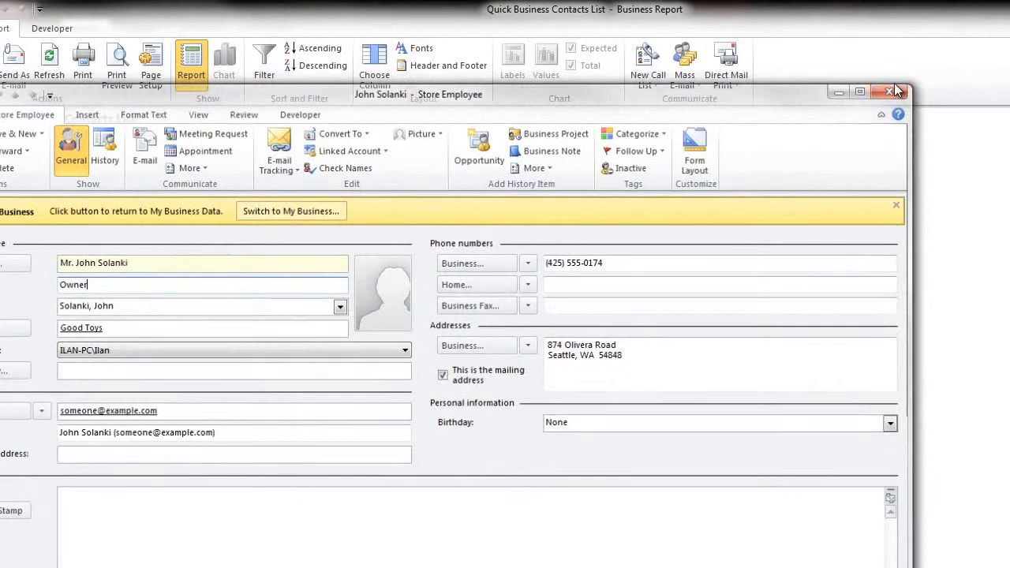
{"action": "left_click", "coordinate": [894, 91]}
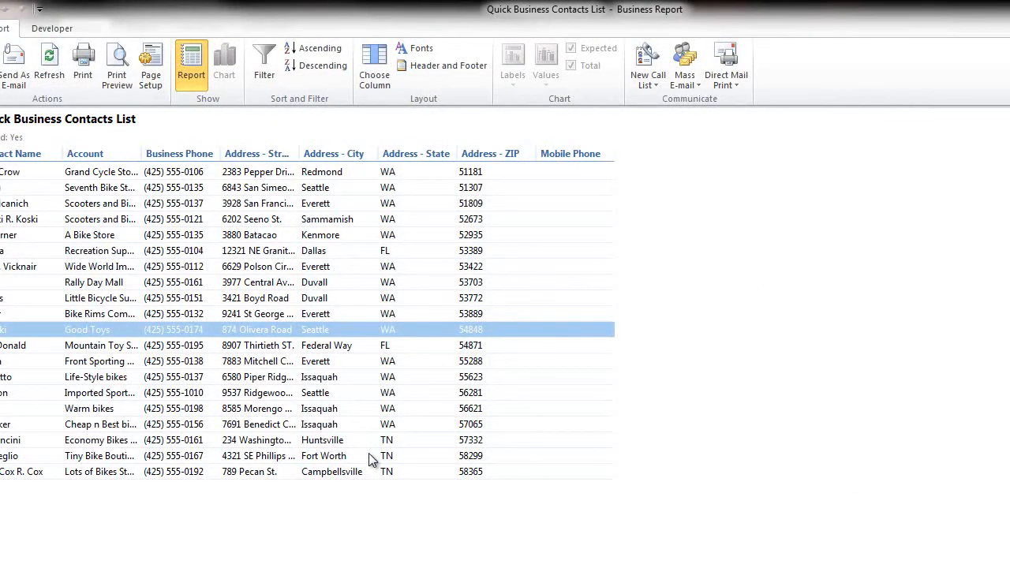
- Examine individual contacts in the report, stepping row by row up from the Campbellsville contact to the Federal Way contact
{"action": "left_click", "coordinate": [207, 440]}
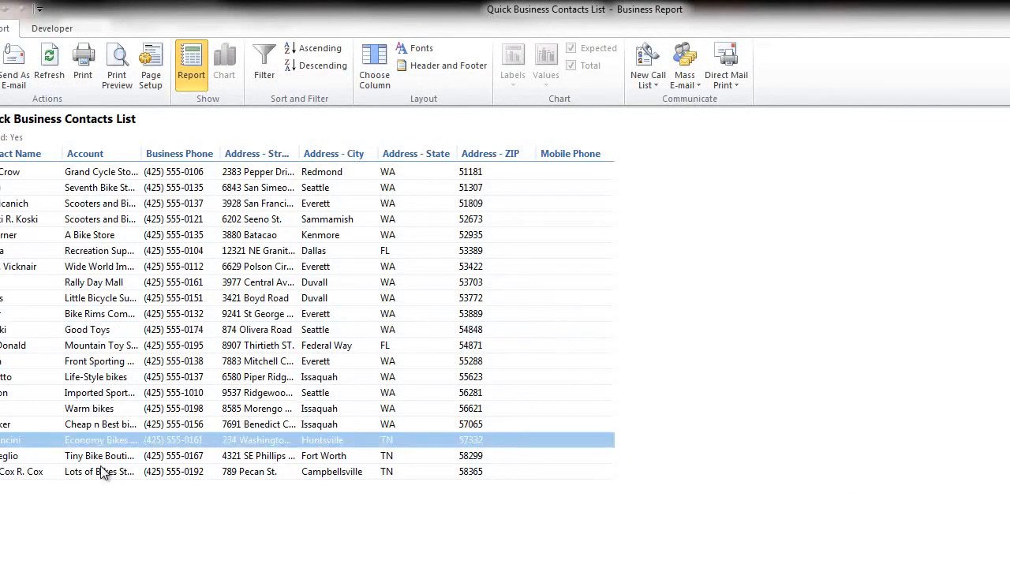
{"action": "left_click", "coordinate": [102, 471]}
{"action": "left_click", "coordinate": [116, 382]}
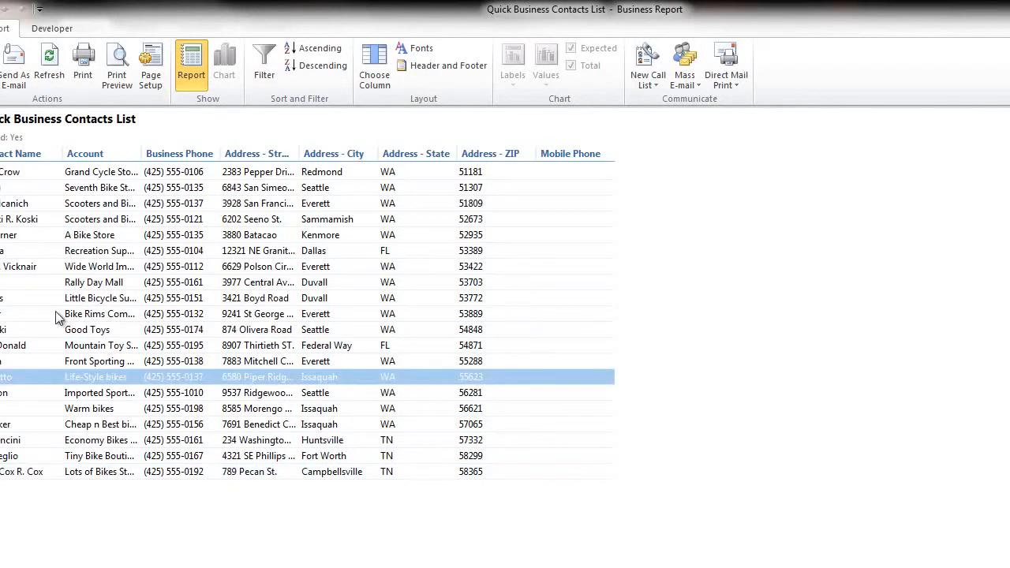
{"action": "left_click", "coordinate": [99, 267]}
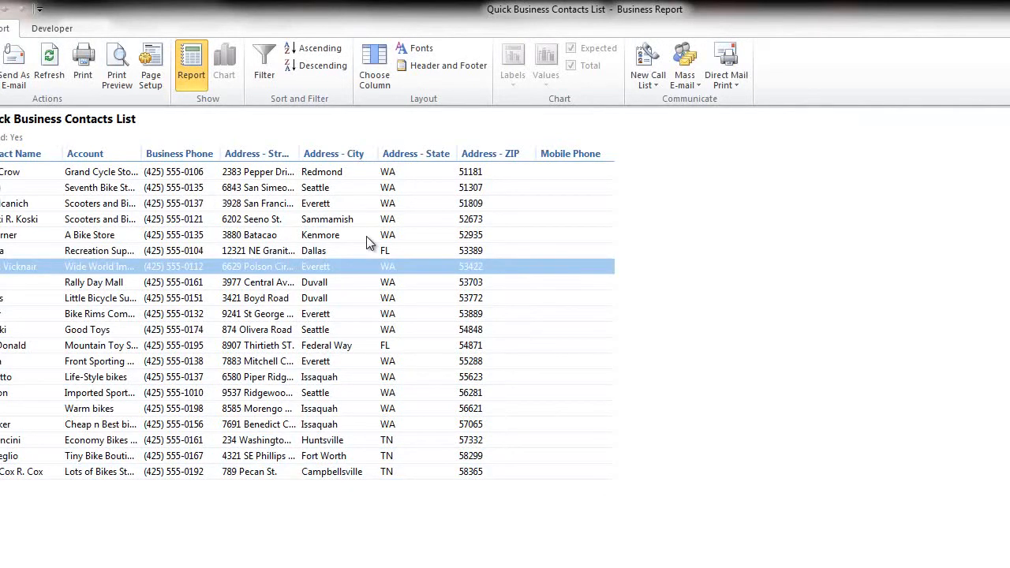
{"action": "left_click", "coordinate": [372, 470]}
{"action": "left_click", "coordinate": [352, 454]}
{"action": "left_click", "coordinate": [330, 440]}
{"action": "left_click", "coordinate": [326, 426]}
{"action": "left_click", "coordinate": [309, 409]}
{"action": "left_click", "coordinate": [312, 393]}
{"action": "left_click", "coordinate": [310, 377]}
{"action": "left_click", "coordinate": [307, 364]}
{"action": "left_click", "coordinate": [308, 349]}
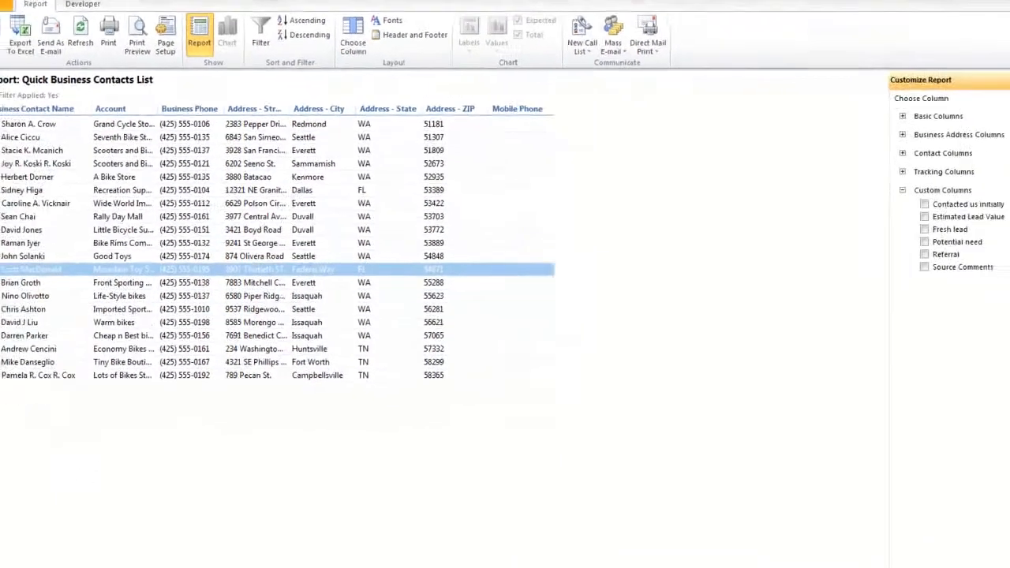
- Restore the maximized report window to a smaller size and close the Quick Business Contacts List report
{"action": "double_click", "coordinate": [442, 1]}
{"action": "left_click_drag", "start_coordinate": [277, 35], "coordinate": [411, 76]}
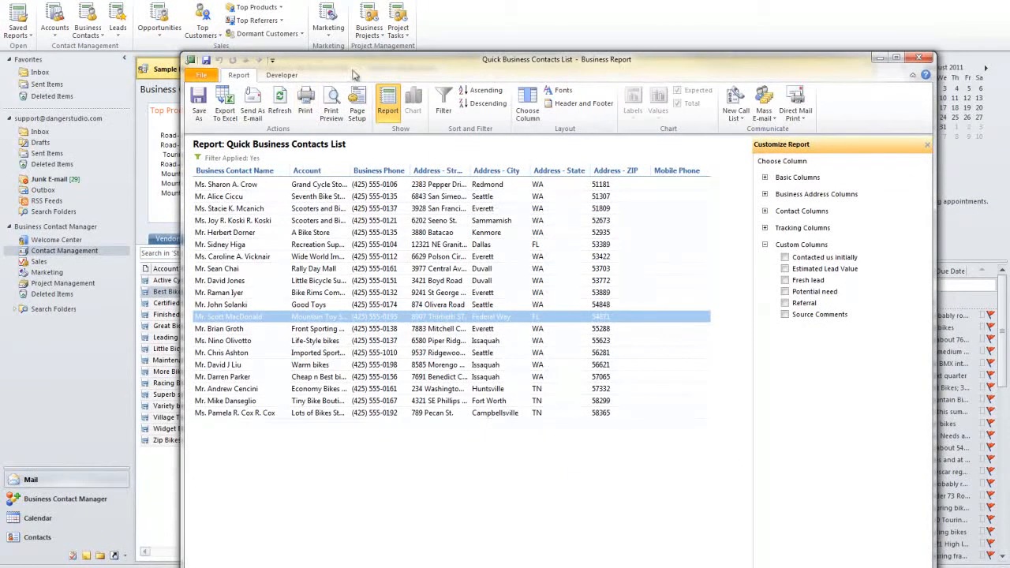
{"action": "left_click", "coordinate": [918, 57]}
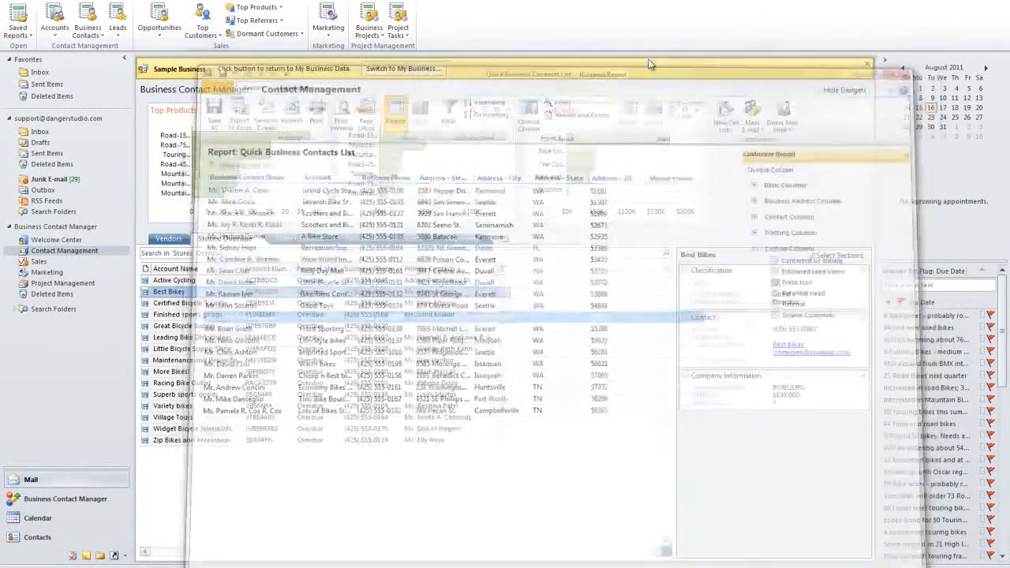
- Review the reports available for accounts, business contacts, leads, opportunities, marketing, business projects and project tasks
{"action": "left_click", "coordinate": [54, 33]}
{"action": "left_click", "coordinate": [88, 36]}
{"action": "left_click", "coordinate": [118, 29]}
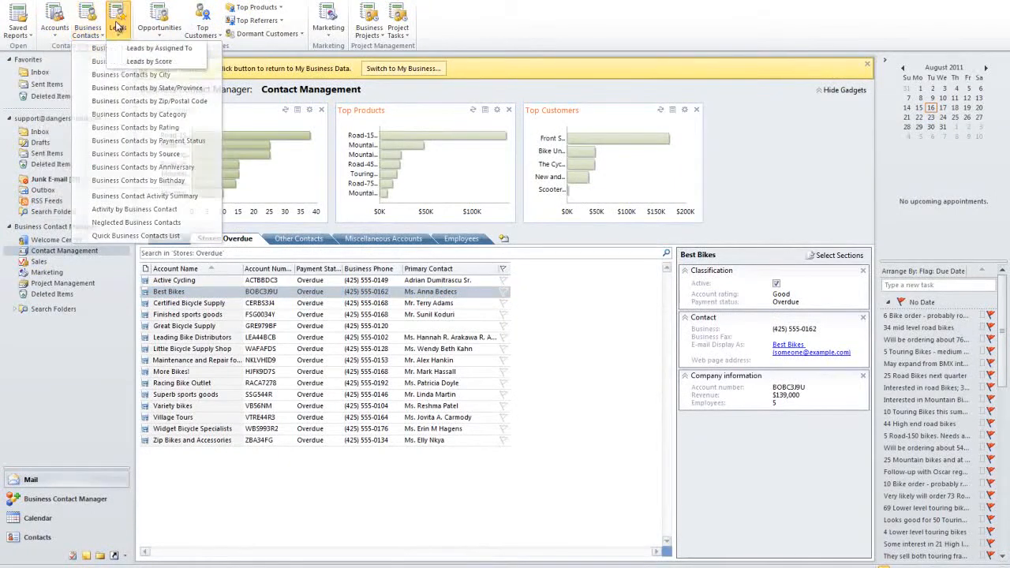
{"action": "left_click", "coordinate": [155, 20]}
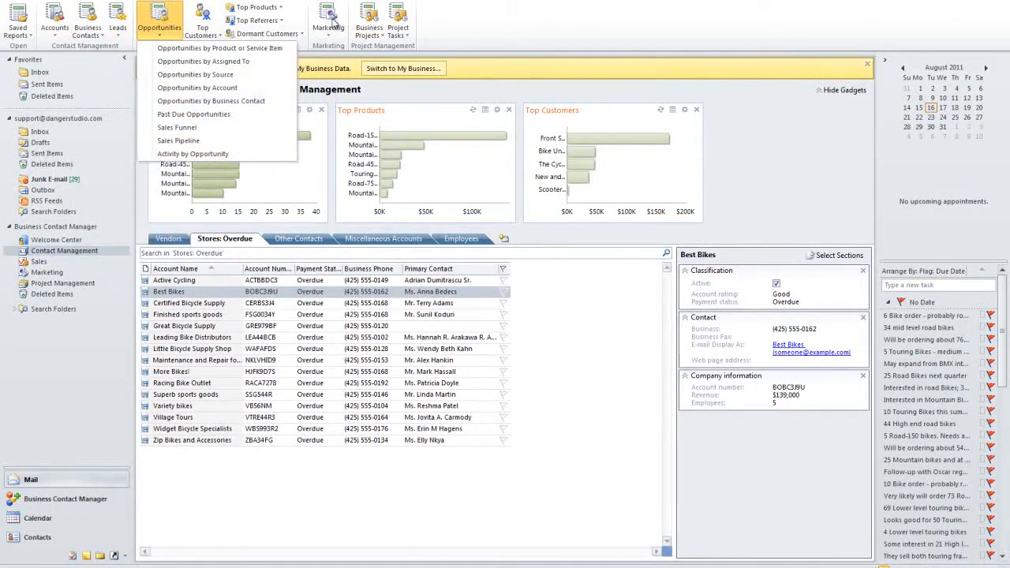
{"action": "left_click", "coordinate": [331, 25]}
{"action": "left_click", "coordinate": [368, 29]}
{"action": "left_click", "coordinate": [397, 29]}
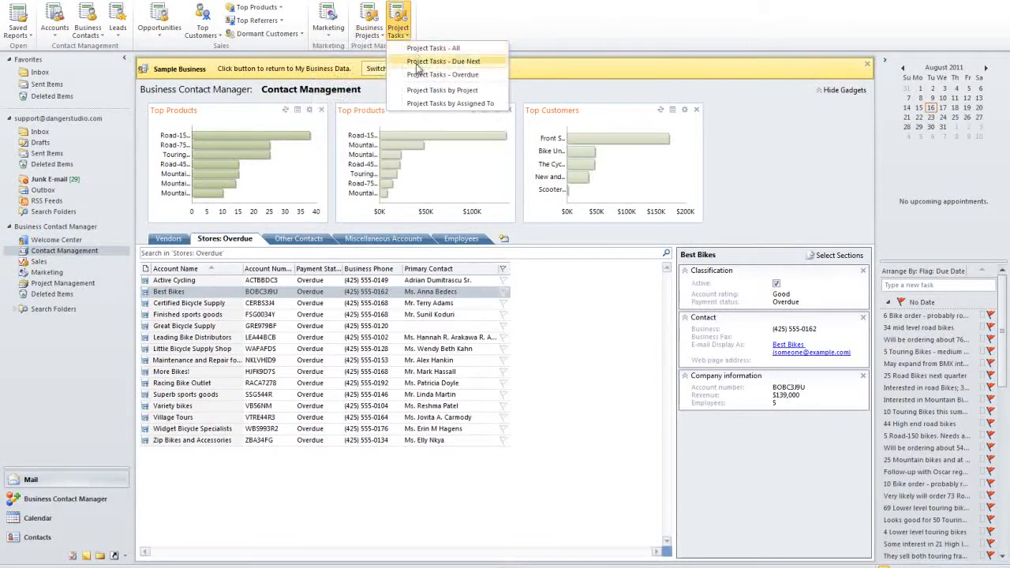
- Look again through the account, business contact, lead and opportunity reports, and check the categories of saved reports
{"action": "left_click", "coordinate": [51, 29]}
{"action": "left_click", "coordinate": [90, 27]}
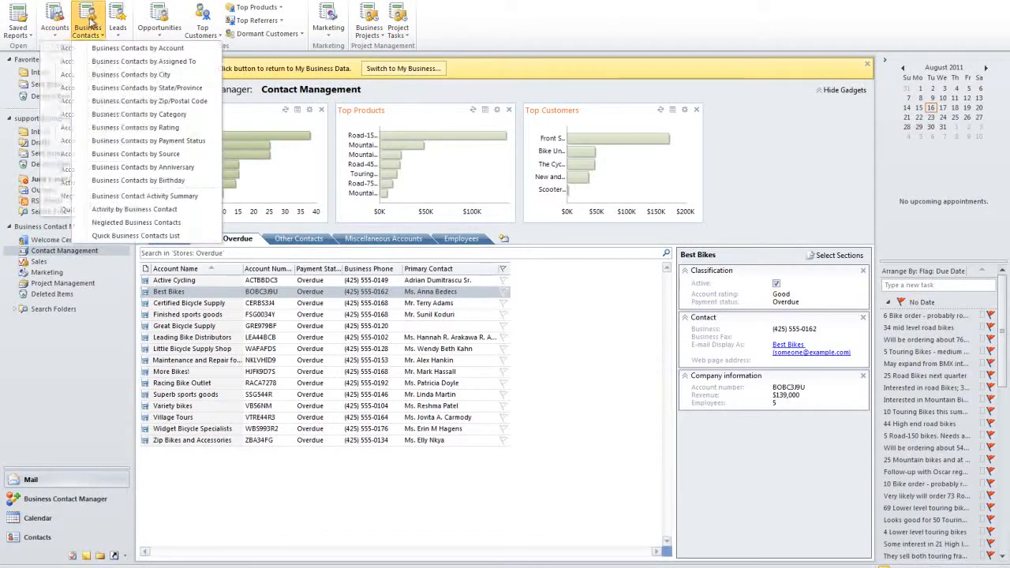
{"action": "left_click", "coordinate": [117, 26]}
{"action": "left_click", "coordinate": [159, 24]}
{"action": "left_click", "coordinate": [118, 26]}
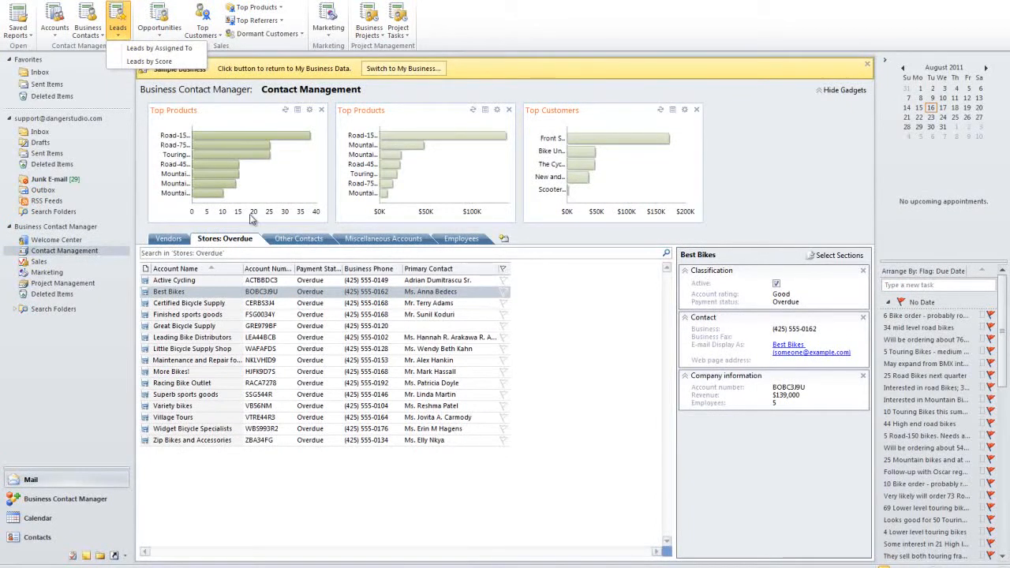
{"action": "left_click", "coordinate": [117, 27]}
{"action": "left_click", "coordinate": [17, 23]}
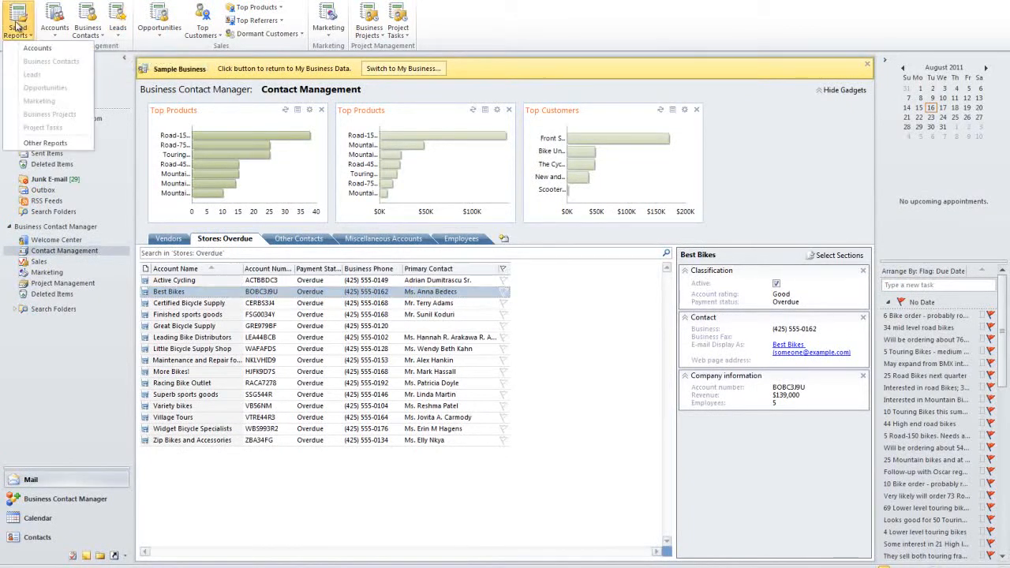
- Review the reports offered for accounts, business contacts, leads, opportunities and top customers once more
{"action": "left_click", "coordinate": [49, 27]}
{"action": "left_click", "coordinate": [87, 26]}
{"action": "left_click", "coordinate": [118, 27]}
{"action": "left_click", "coordinate": [159, 23]}
{"action": "left_click", "coordinate": [197, 27]}
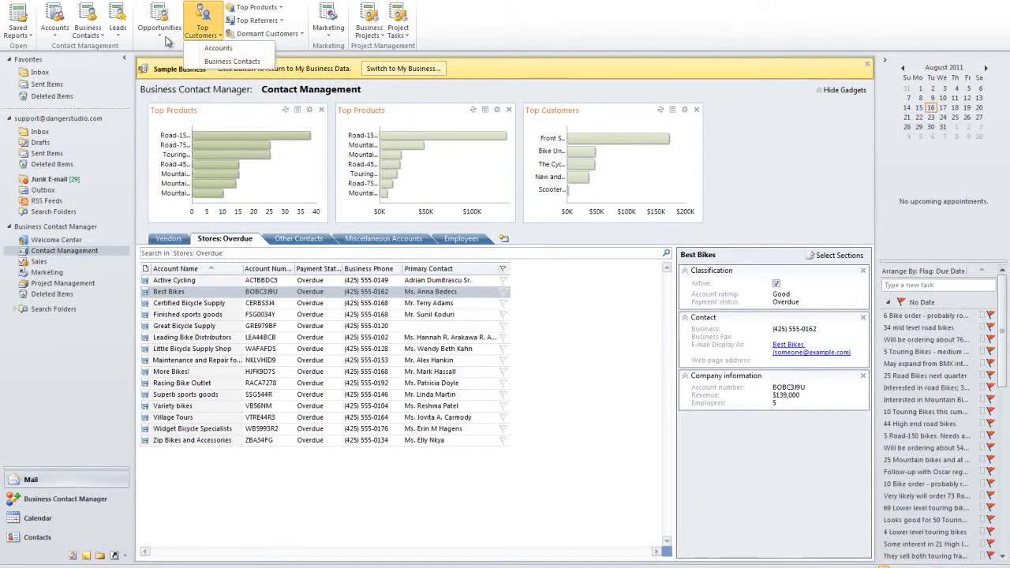
{"action": "left_click", "coordinate": [160, 24]}
{"action": "left_click", "coordinate": [78, 33]}
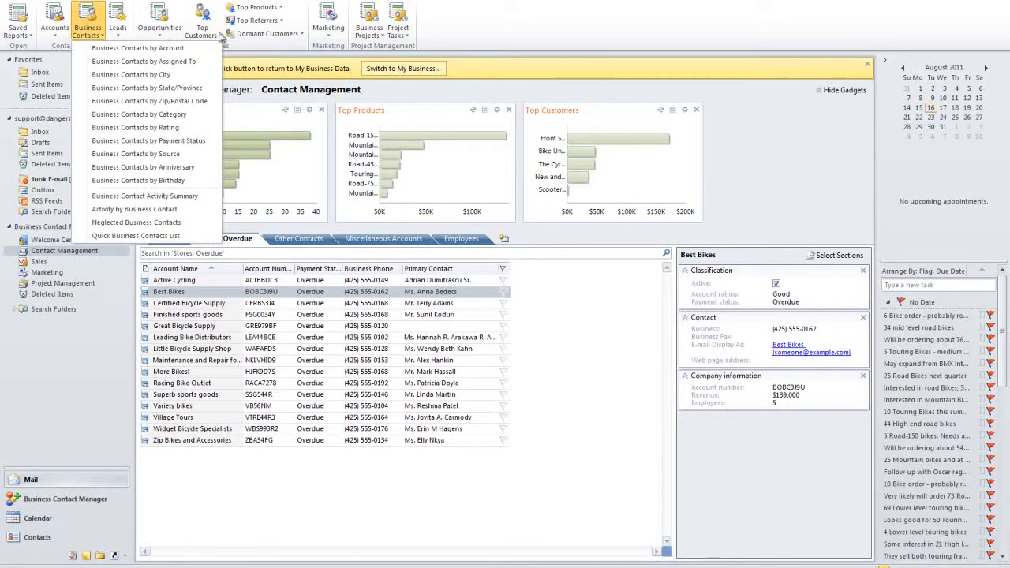
- Open the saved accounts report Vendors by City and look through its city groups
{"action": "left_click", "coordinate": [18, 27]}
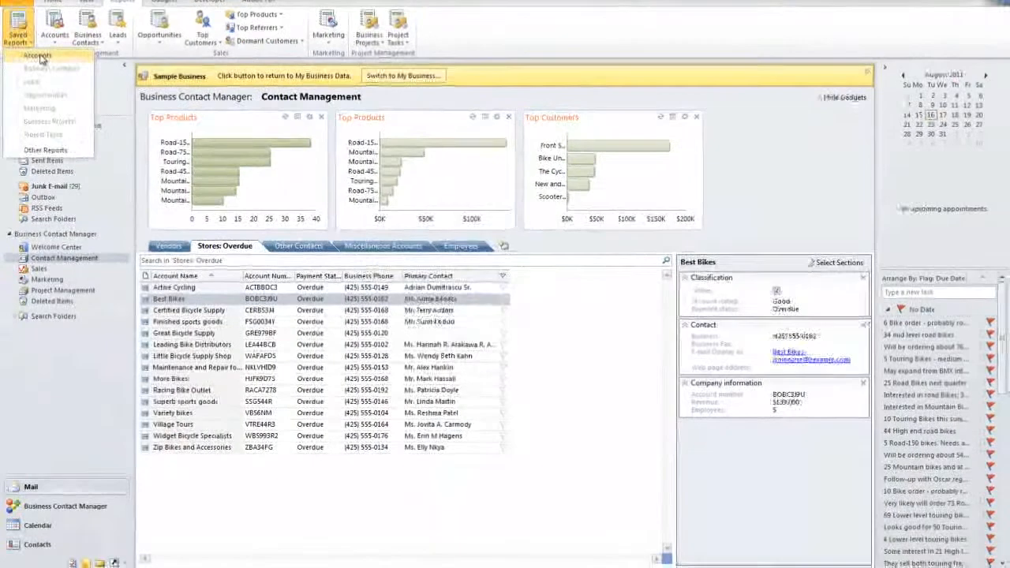
{"action": "left_click", "coordinate": [42, 58]}
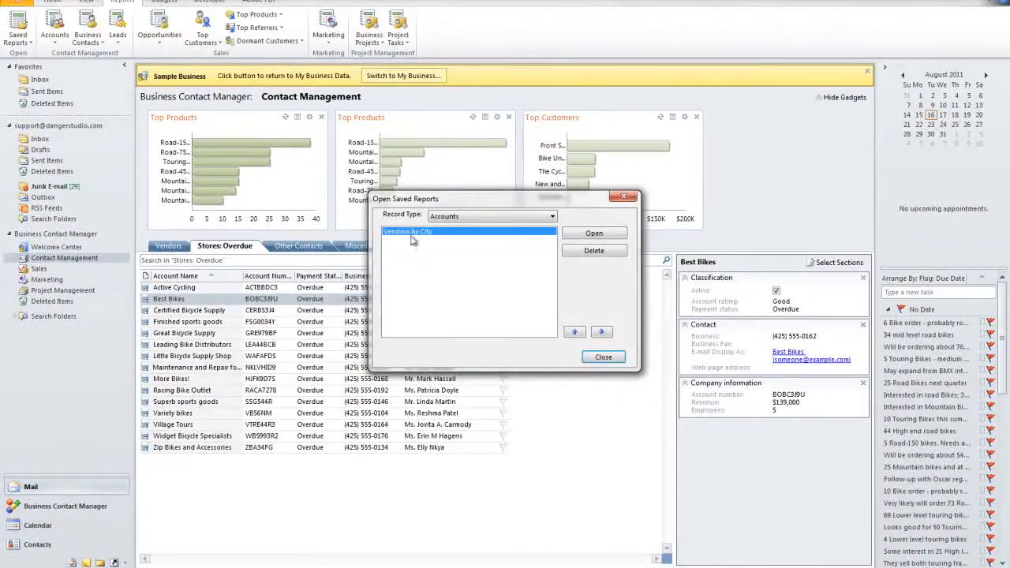
{"action": "double_click", "coordinate": [412, 237]}
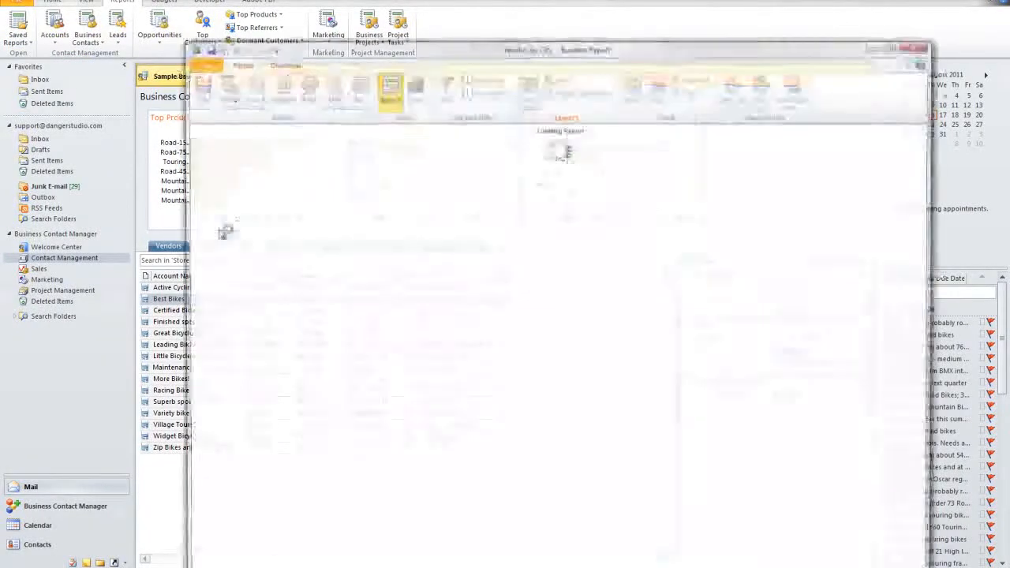
{"action": "scroll", "coordinate": [358, 304], "scroll_direction": "down", "scroll_amount": 5}
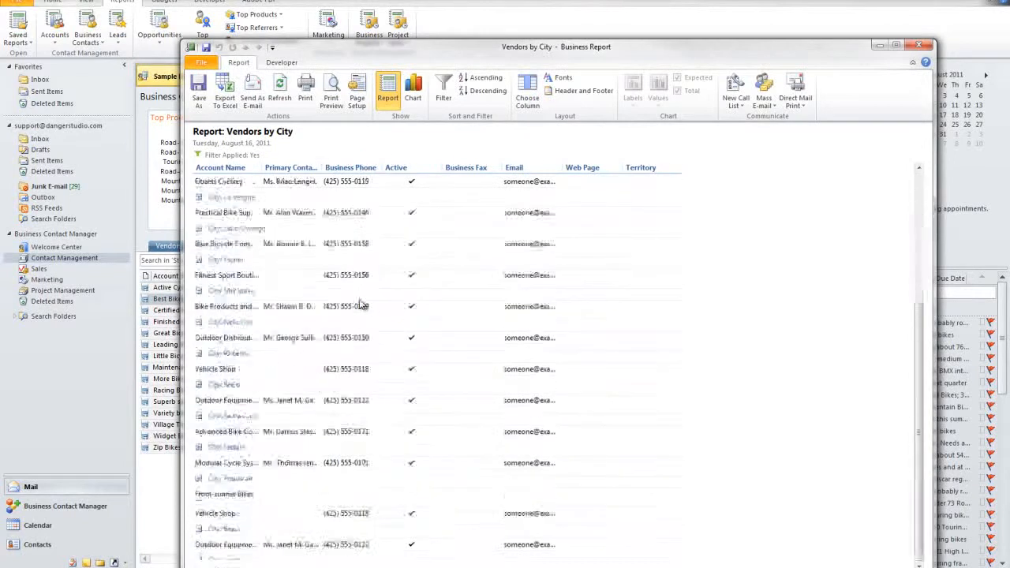
{"action": "scroll", "coordinate": [358, 303], "scroll_direction": "up", "scroll_amount": 5}
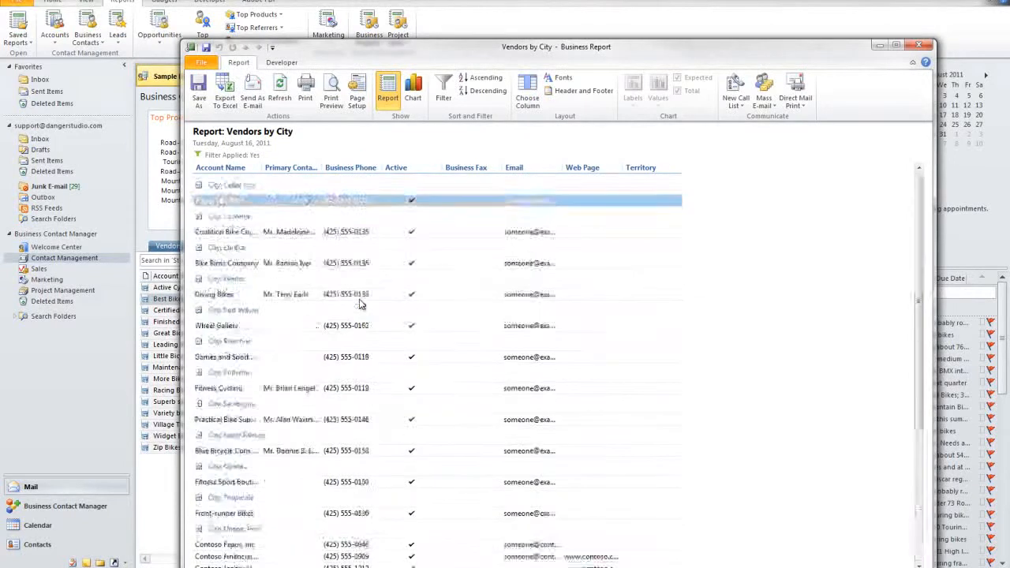
- Examine the report's simple and advanced filter criteria, territory options and included accounts, leaving the filter as it is
{"action": "left_click", "coordinate": [445, 96]}
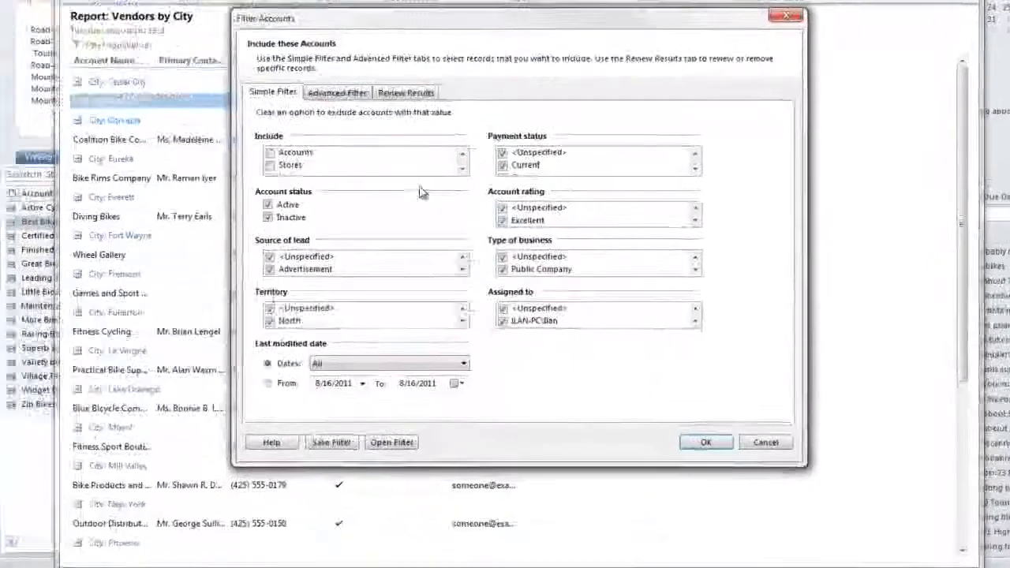
{"action": "left_click", "coordinate": [310, 57]}
{"action": "left_click", "coordinate": [257, 56]}
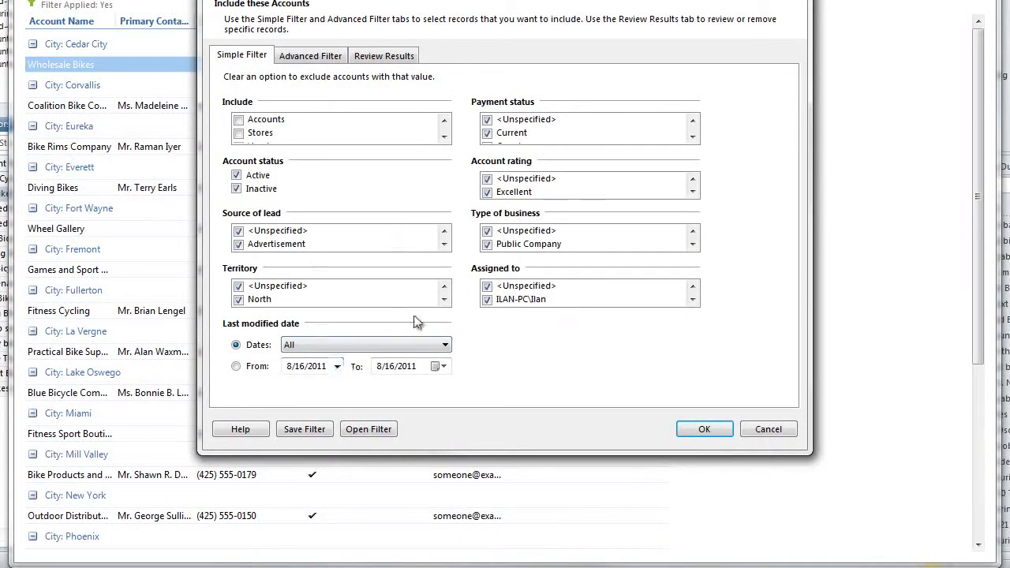
{"action": "left_click", "coordinate": [444, 300]}
{"action": "left_click", "coordinate": [443, 301]}
{"action": "left_click", "coordinate": [444, 300]}
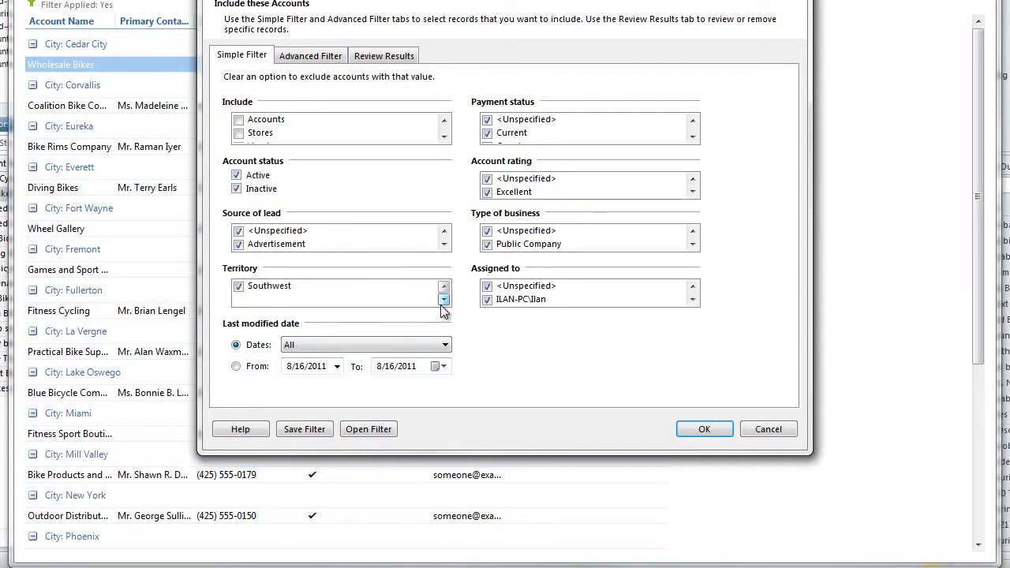
{"action": "left_click", "coordinate": [379, 56]}
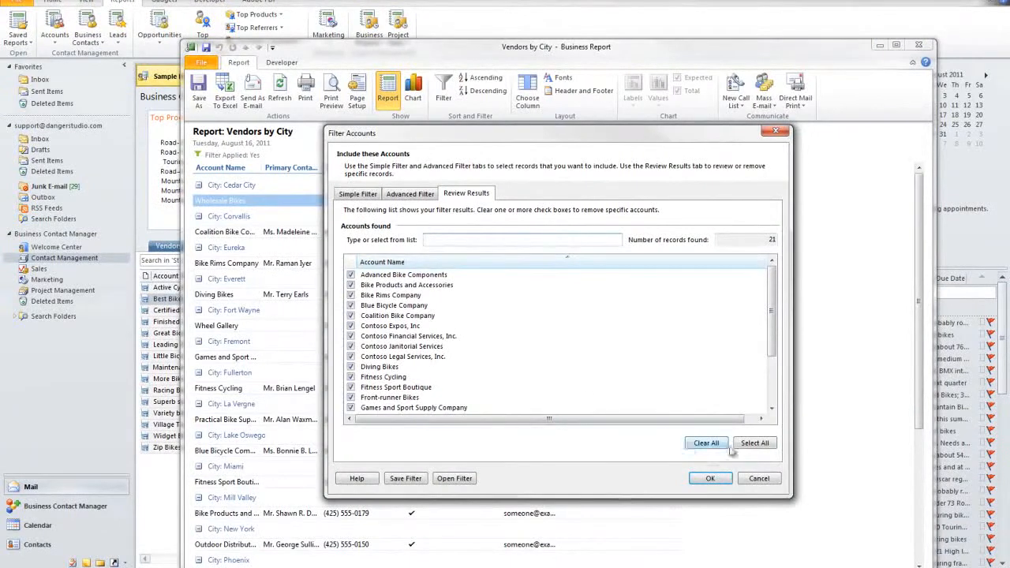
{"action": "left_click", "coordinate": [754, 483]}
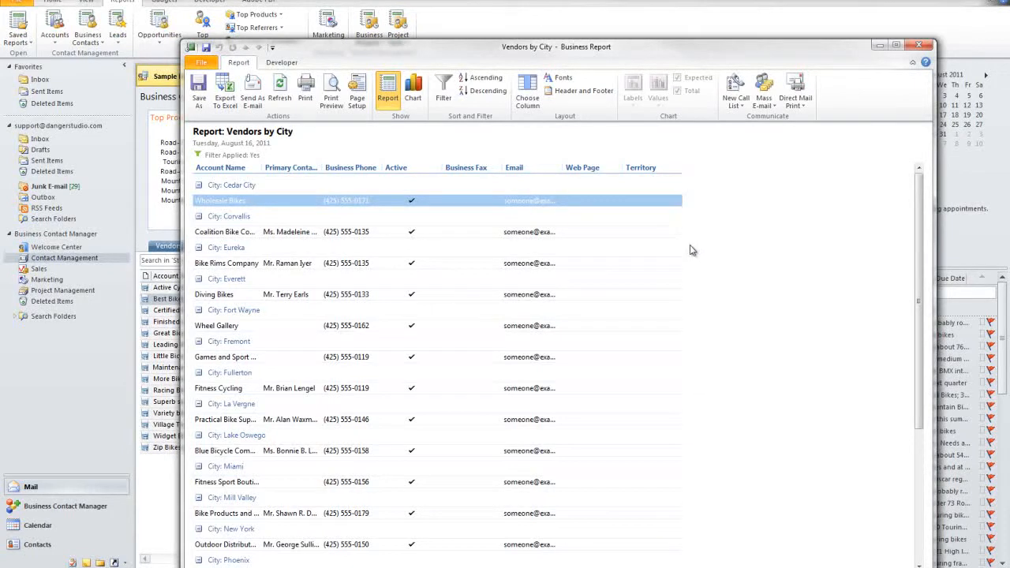
- Look over the vendors listed under each city and close the Vendors by City report
{"action": "scroll", "coordinate": [536, 379], "scroll_direction": "down", "scroll_amount": 5}
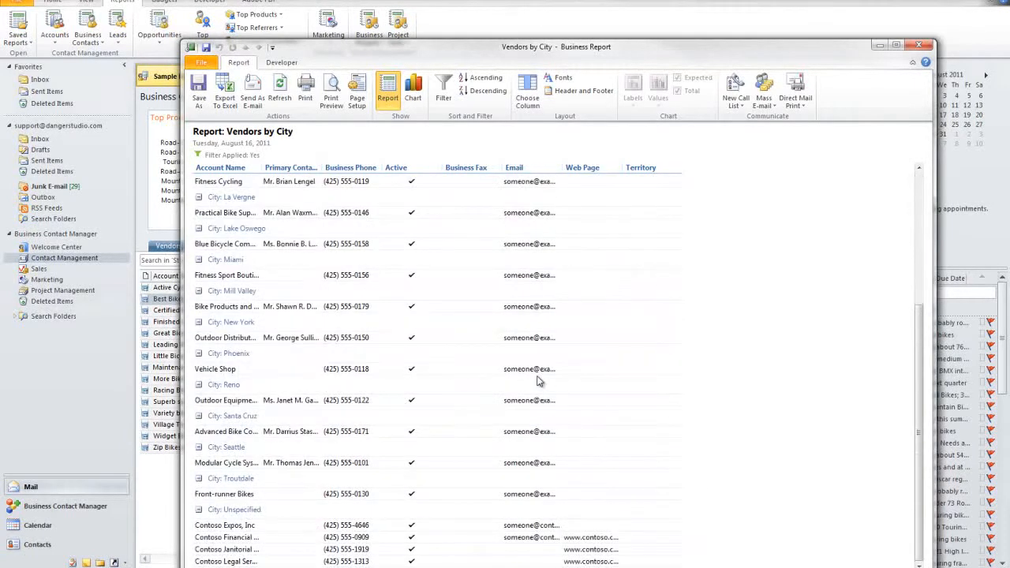
{"action": "scroll", "coordinate": [537, 381], "scroll_direction": "up", "scroll_amount": 3}
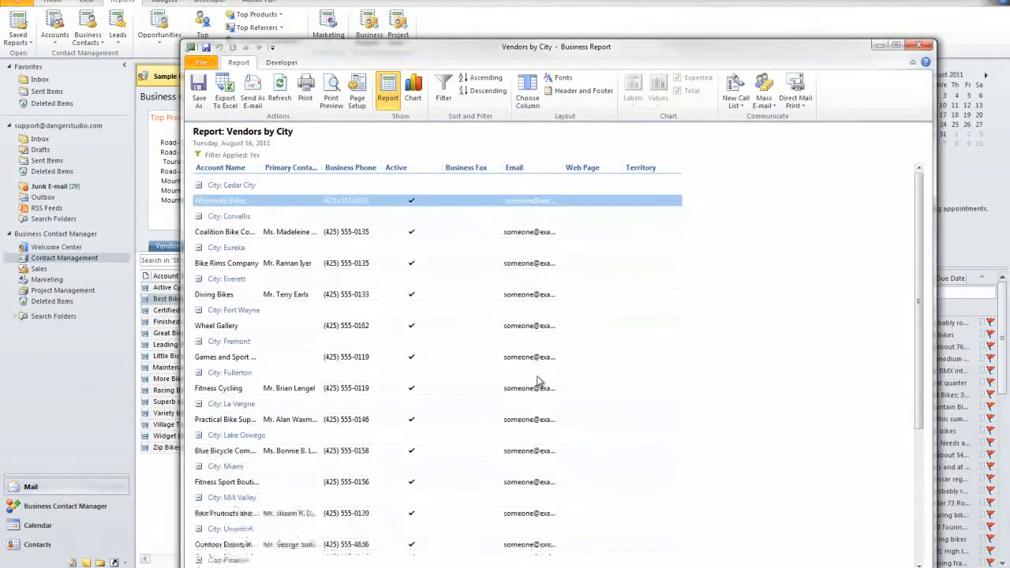
{"action": "left_click", "coordinate": [918, 45]}
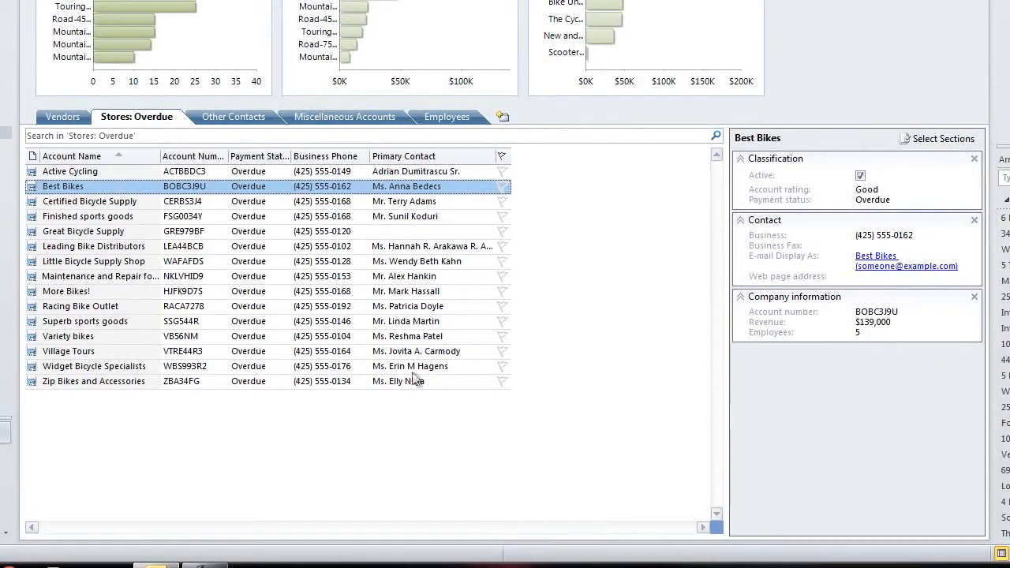
- View the Vendors and Stores: Overdue lists in Contact Management, ending on the Other Contacts list
{"action": "left_click", "coordinate": [71, 116]}
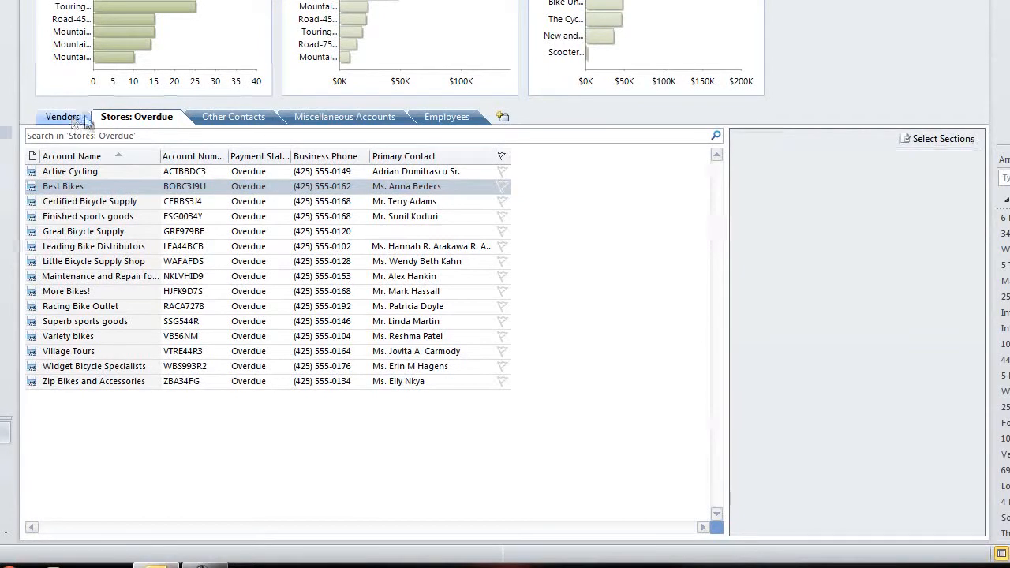
{"action": "left_click", "coordinate": [145, 117]}
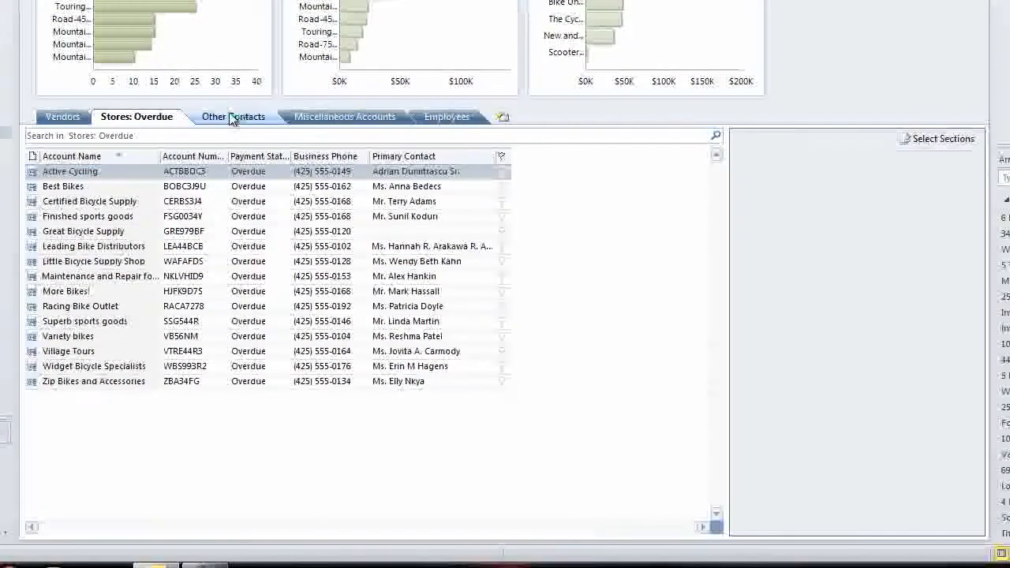
{"action": "left_click", "coordinate": [233, 117]}
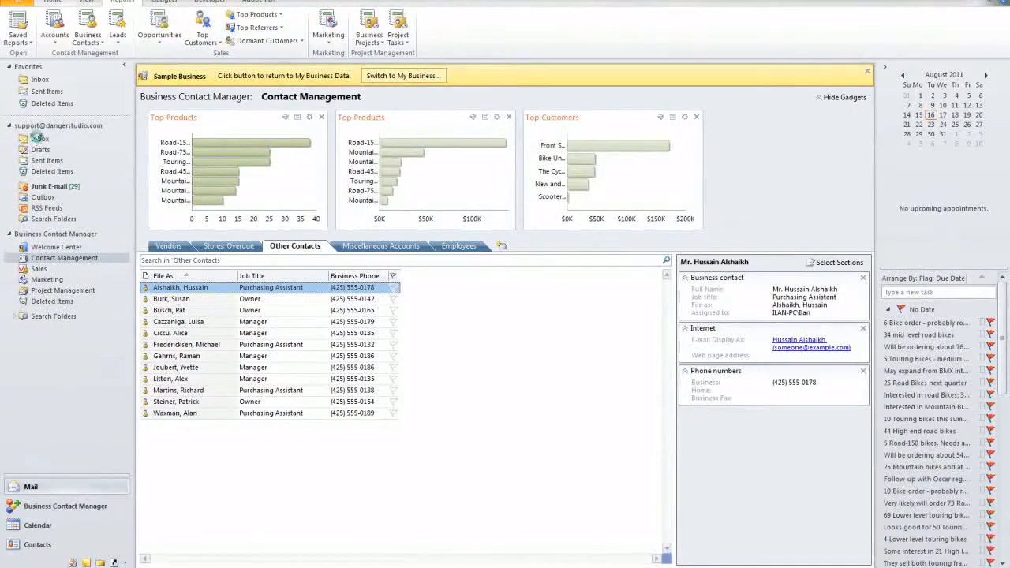
- View the support account's mail Inbox and return to Contact Management
{"action": "left_click", "coordinate": [39, 139]}
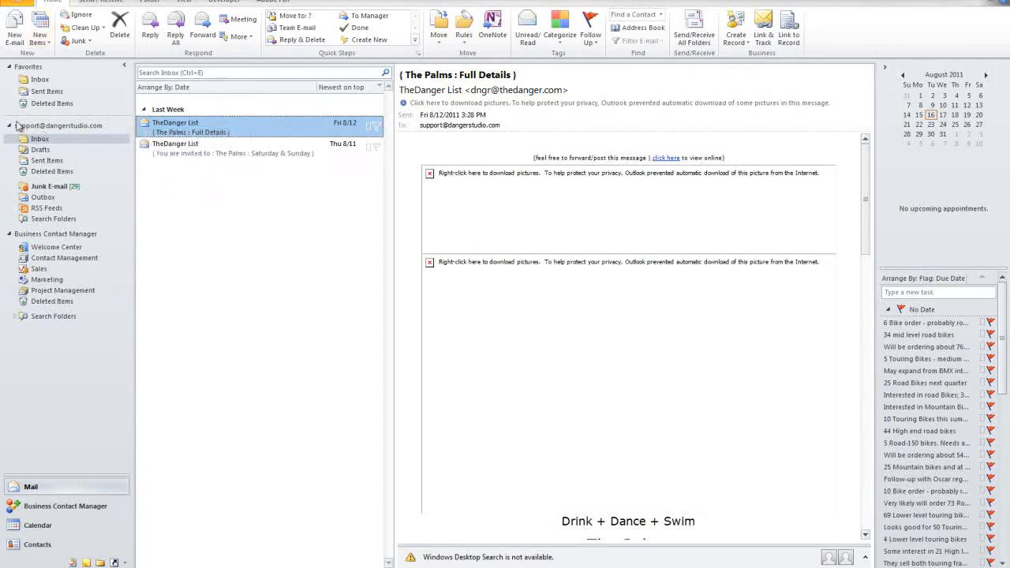
{"action": "left_click", "coordinate": [39, 258]}
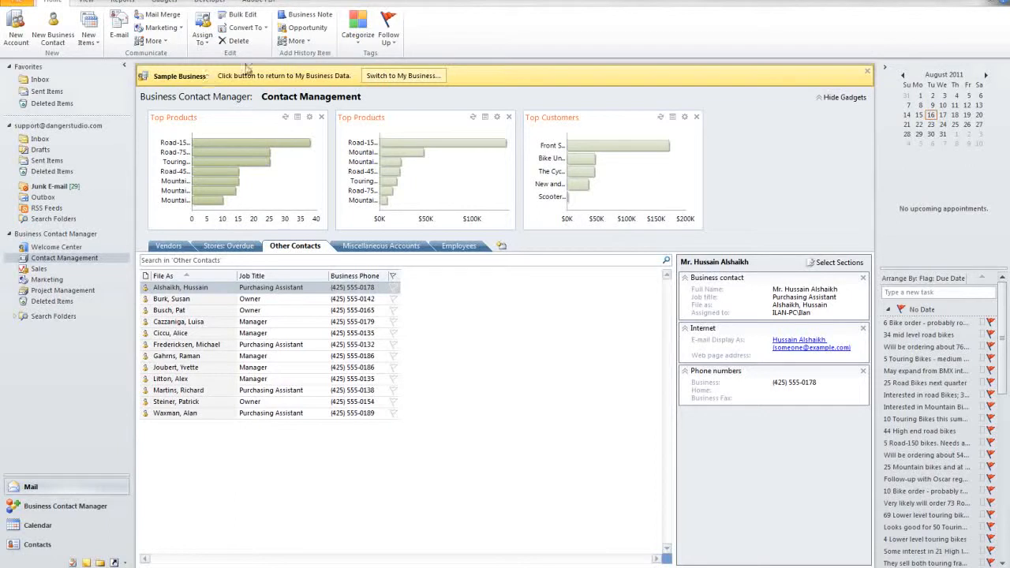
- Review the color categories available for the selected contact and the types of new items that can be created
{"action": "left_click", "coordinate": [357, 36]}
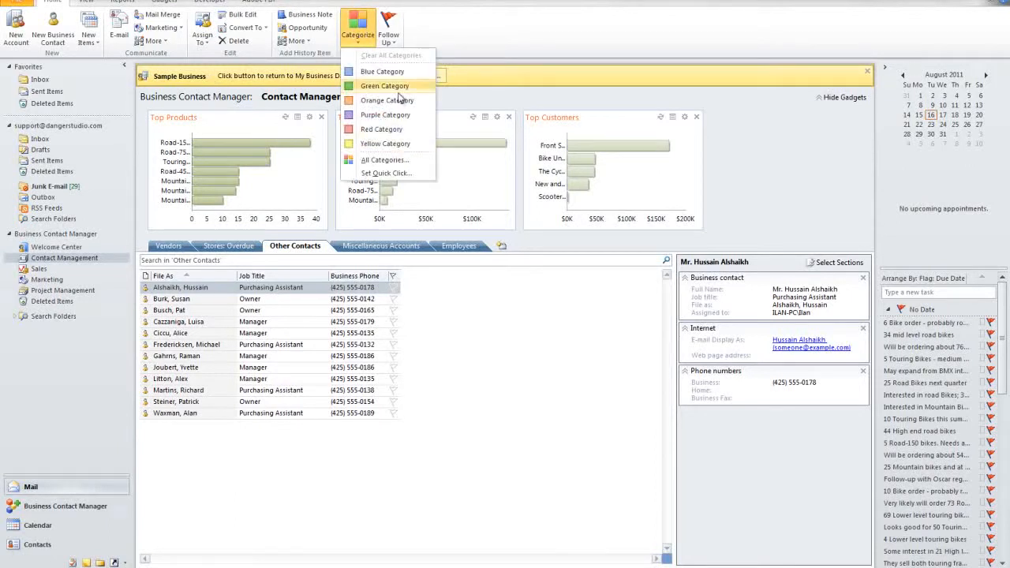
{"action": "left_click", "coordinate": [414, 43]}
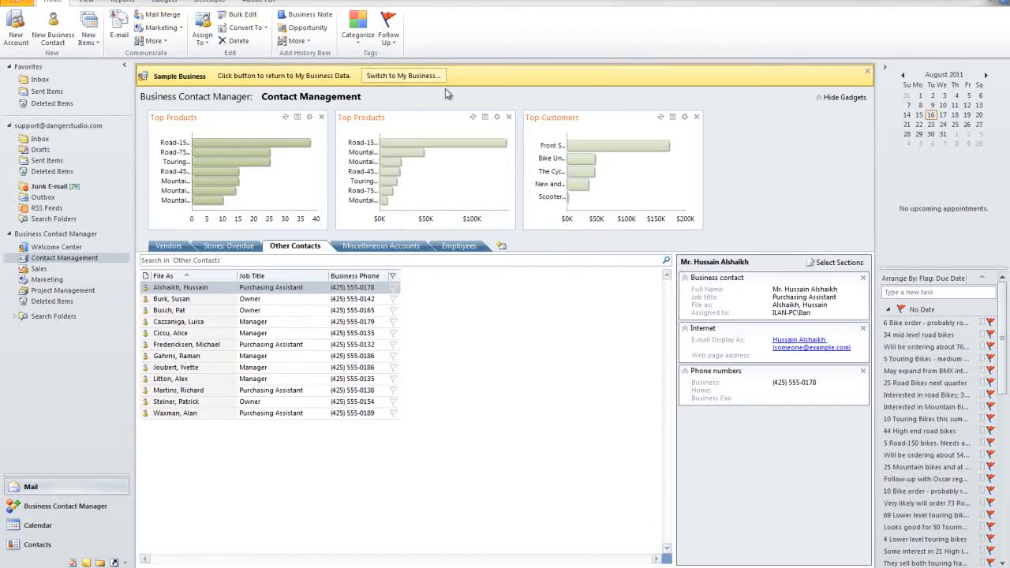
{"action": "left_click", "coordinate": [88, 37]}
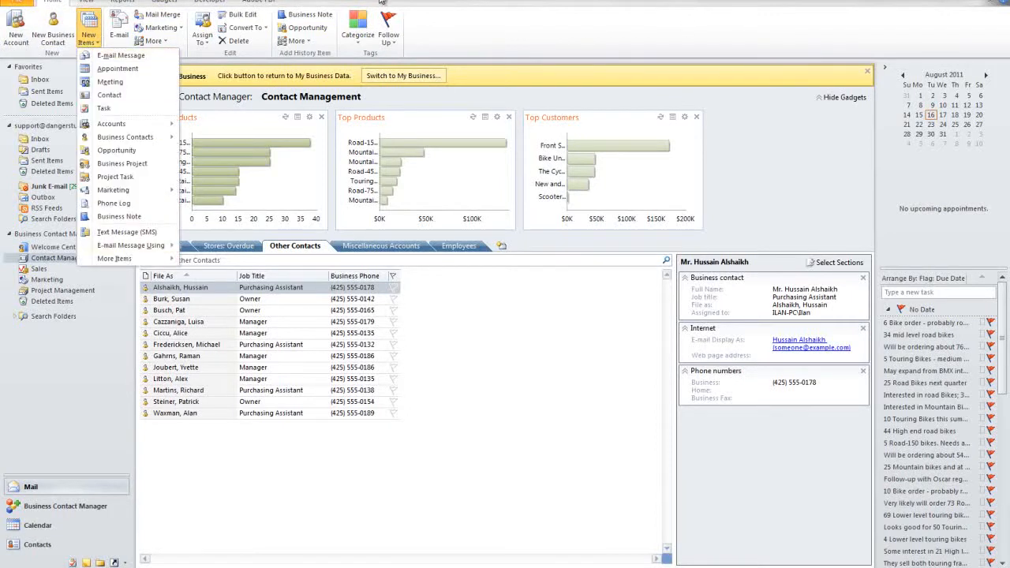
{"action": "left_click", "coordinate": [213, 4]}
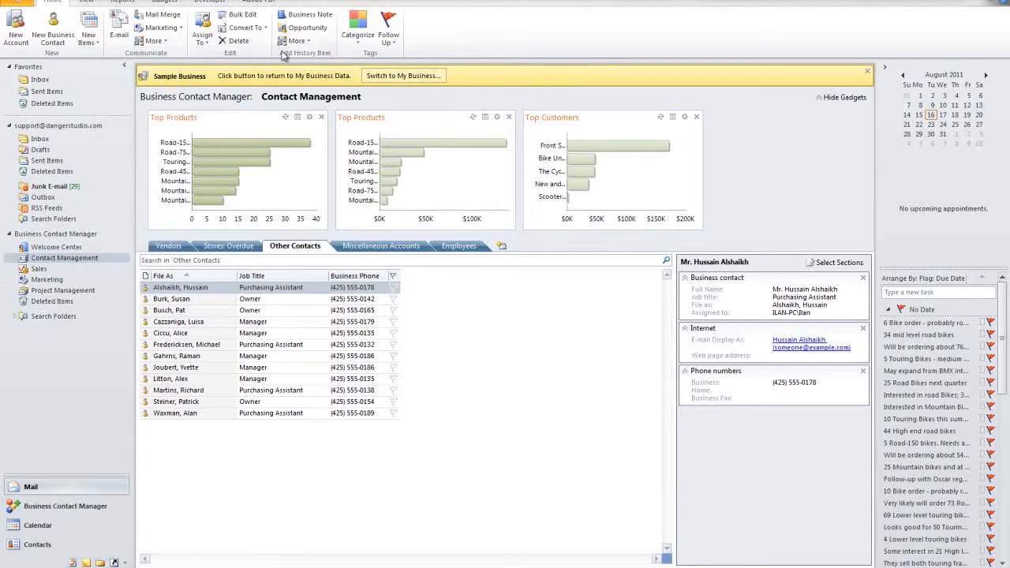